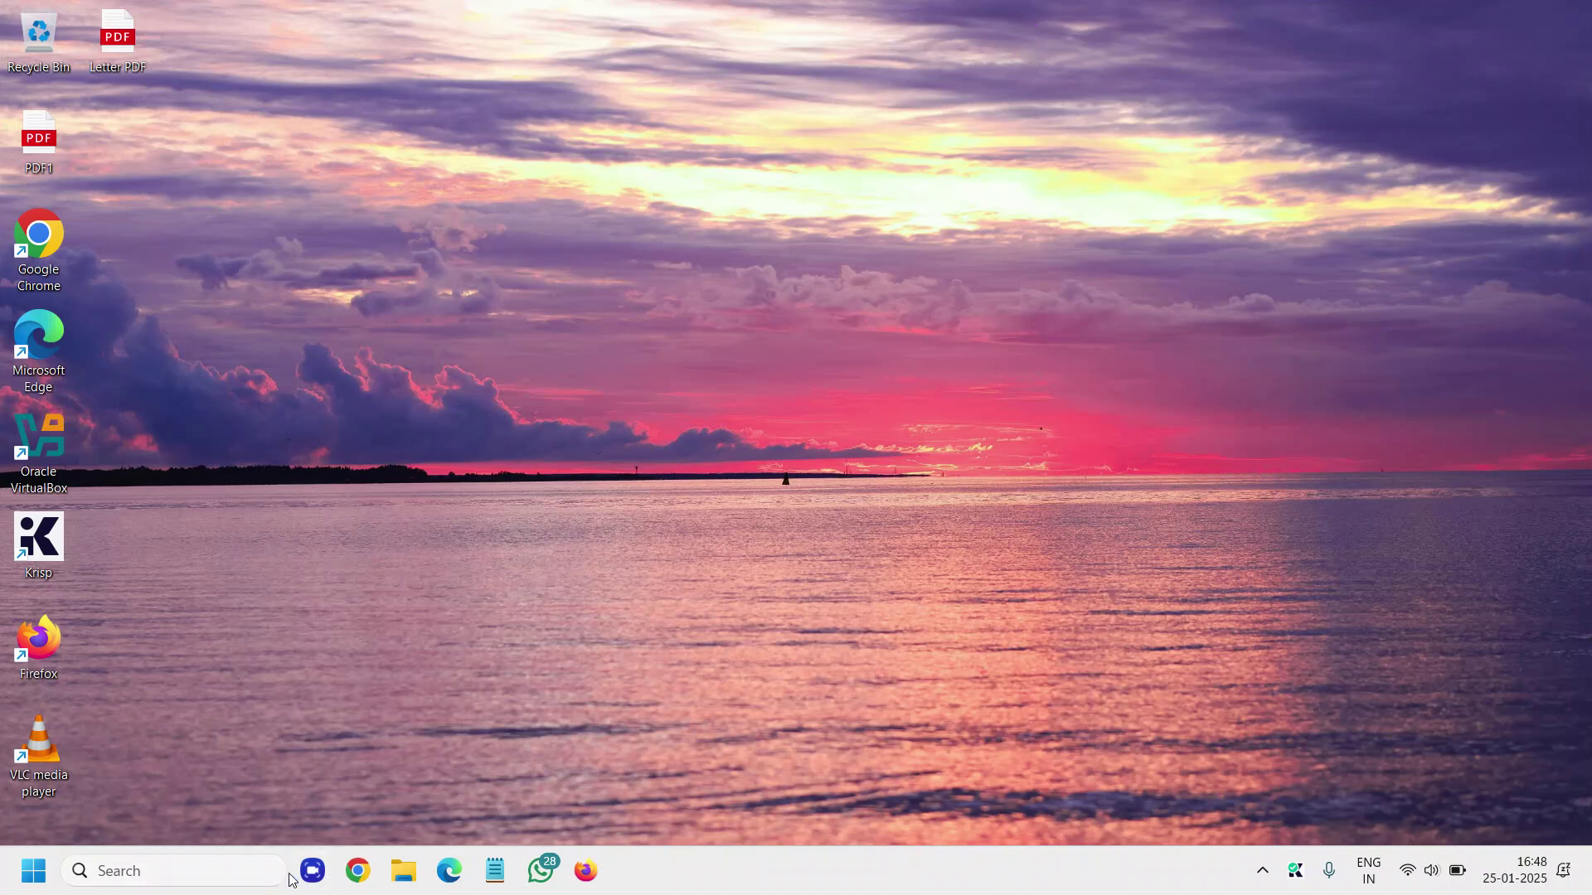
Open Run from the Start quick-link menu with the cleanmgr command entered.
right_click(37, 879)
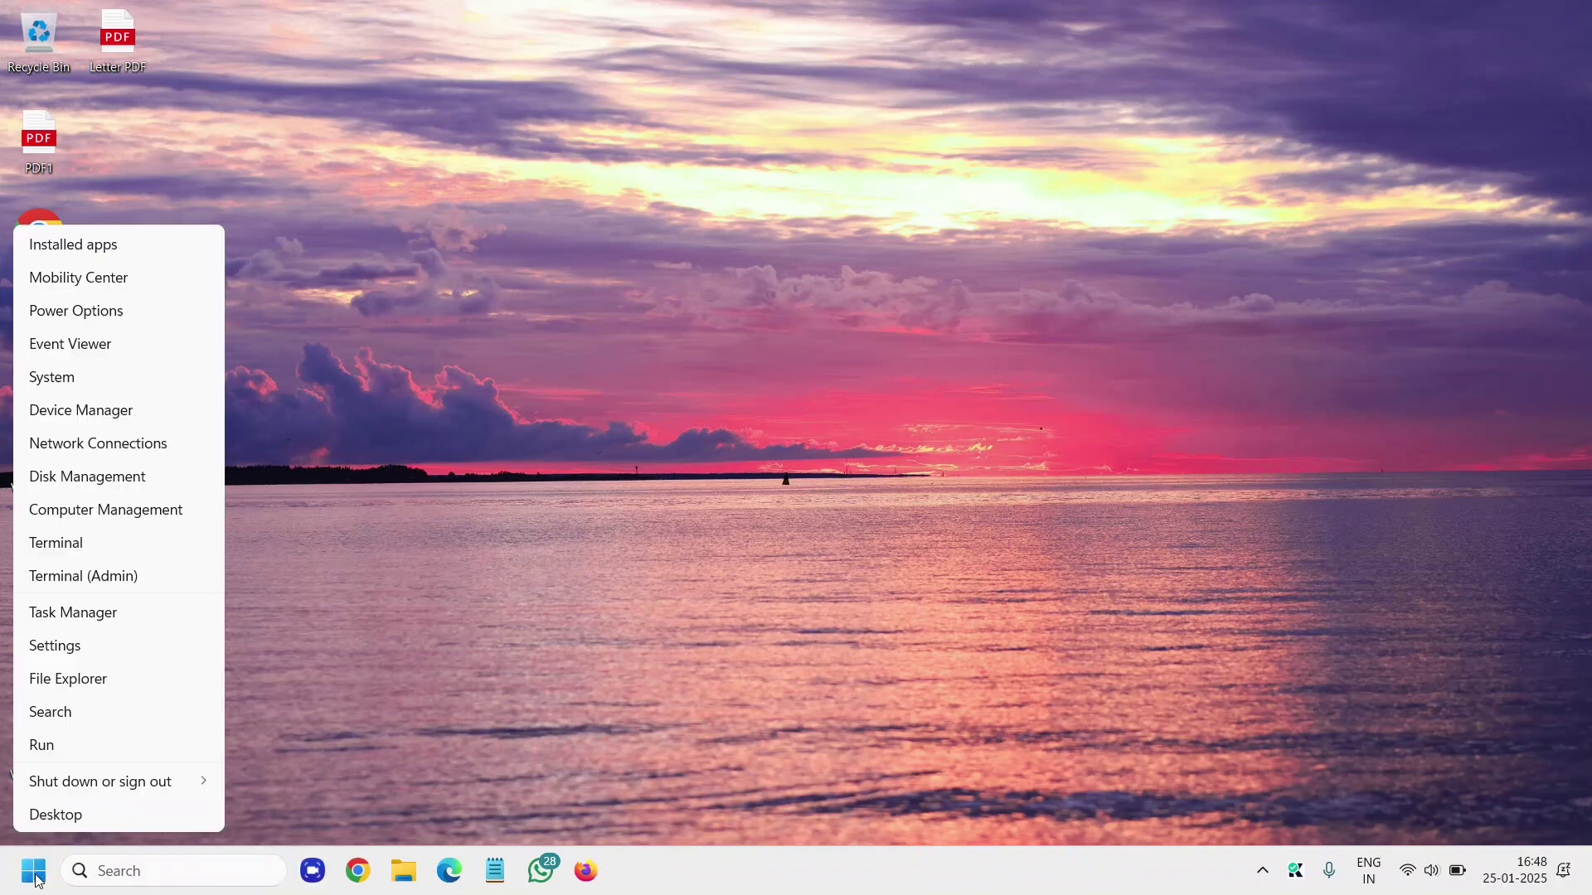
click(114, 746)
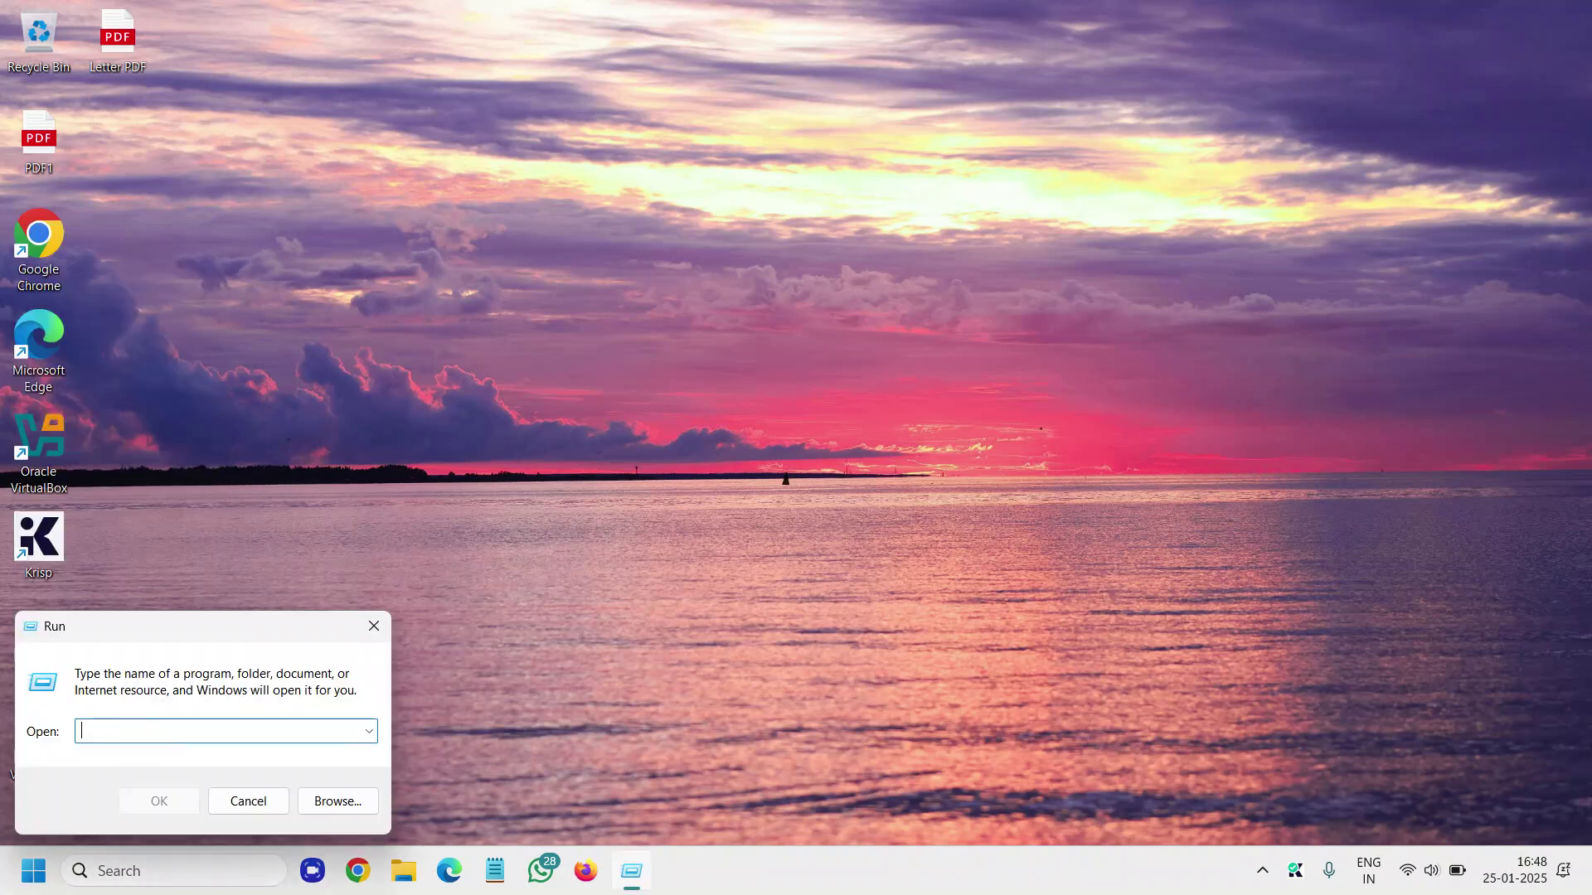
text(cleanm)
text(gr)
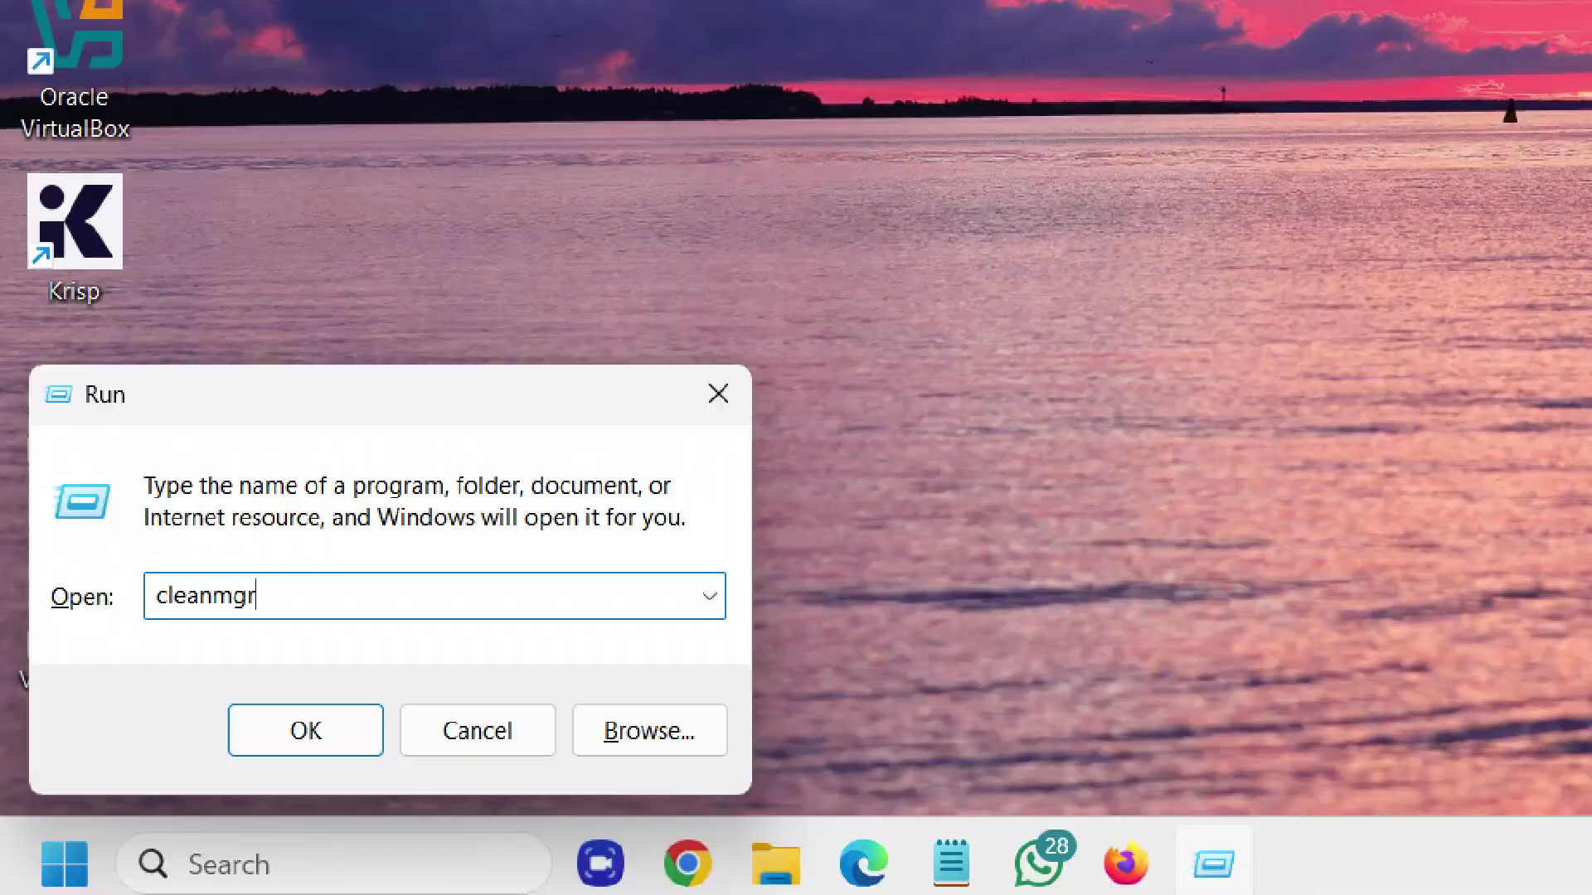
key(ctrl+a)
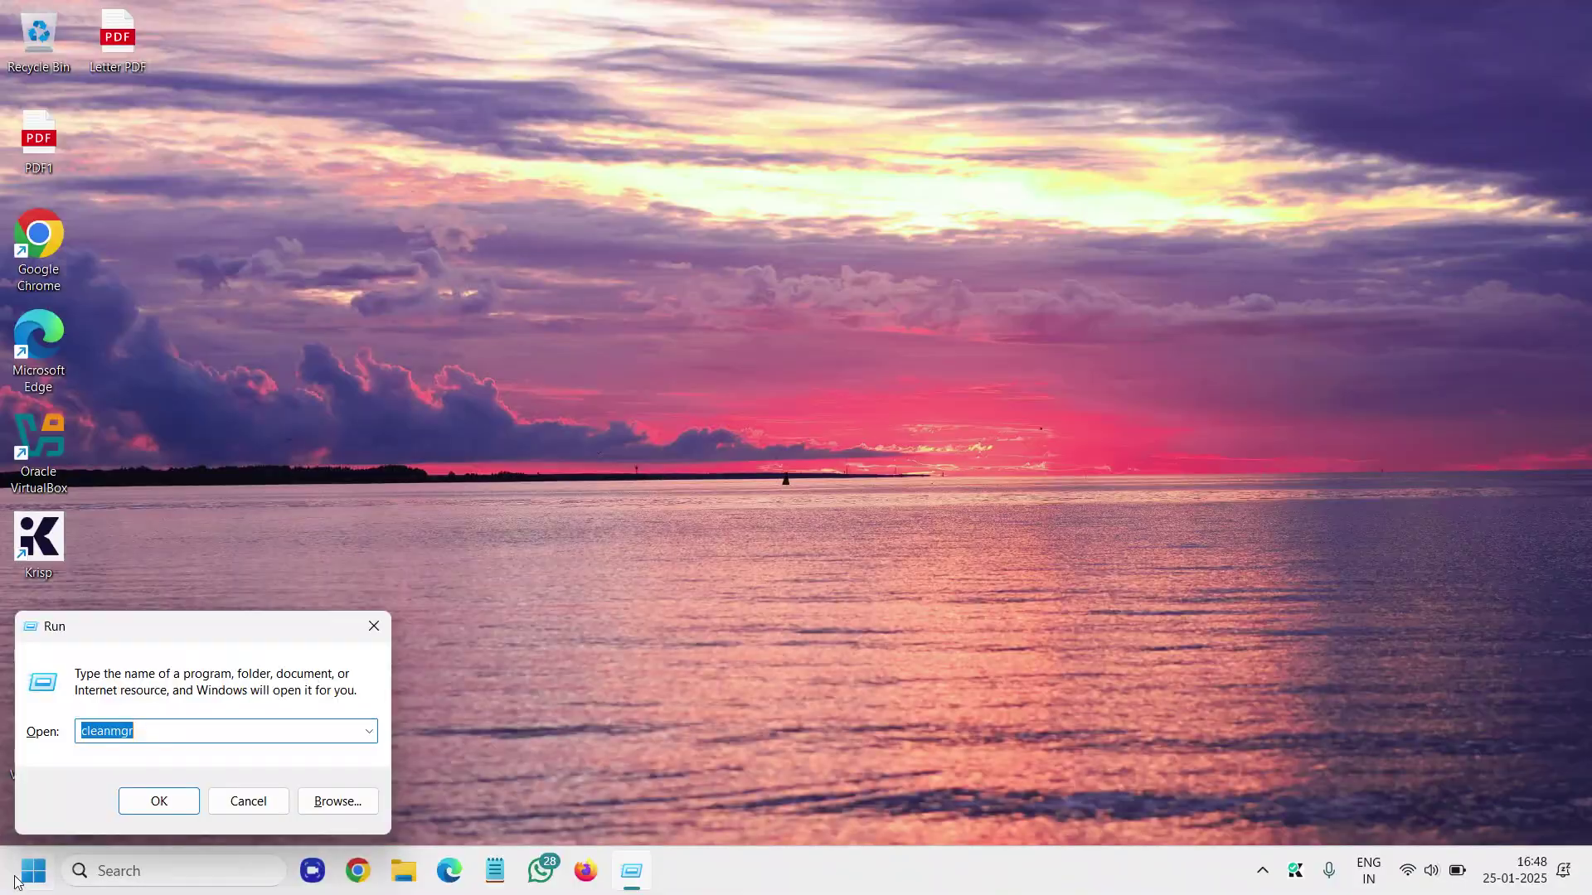
Launch Disk Cleanup for drive C and tick Windows error reports and DirectX Shader Cache.
click(163, 806)
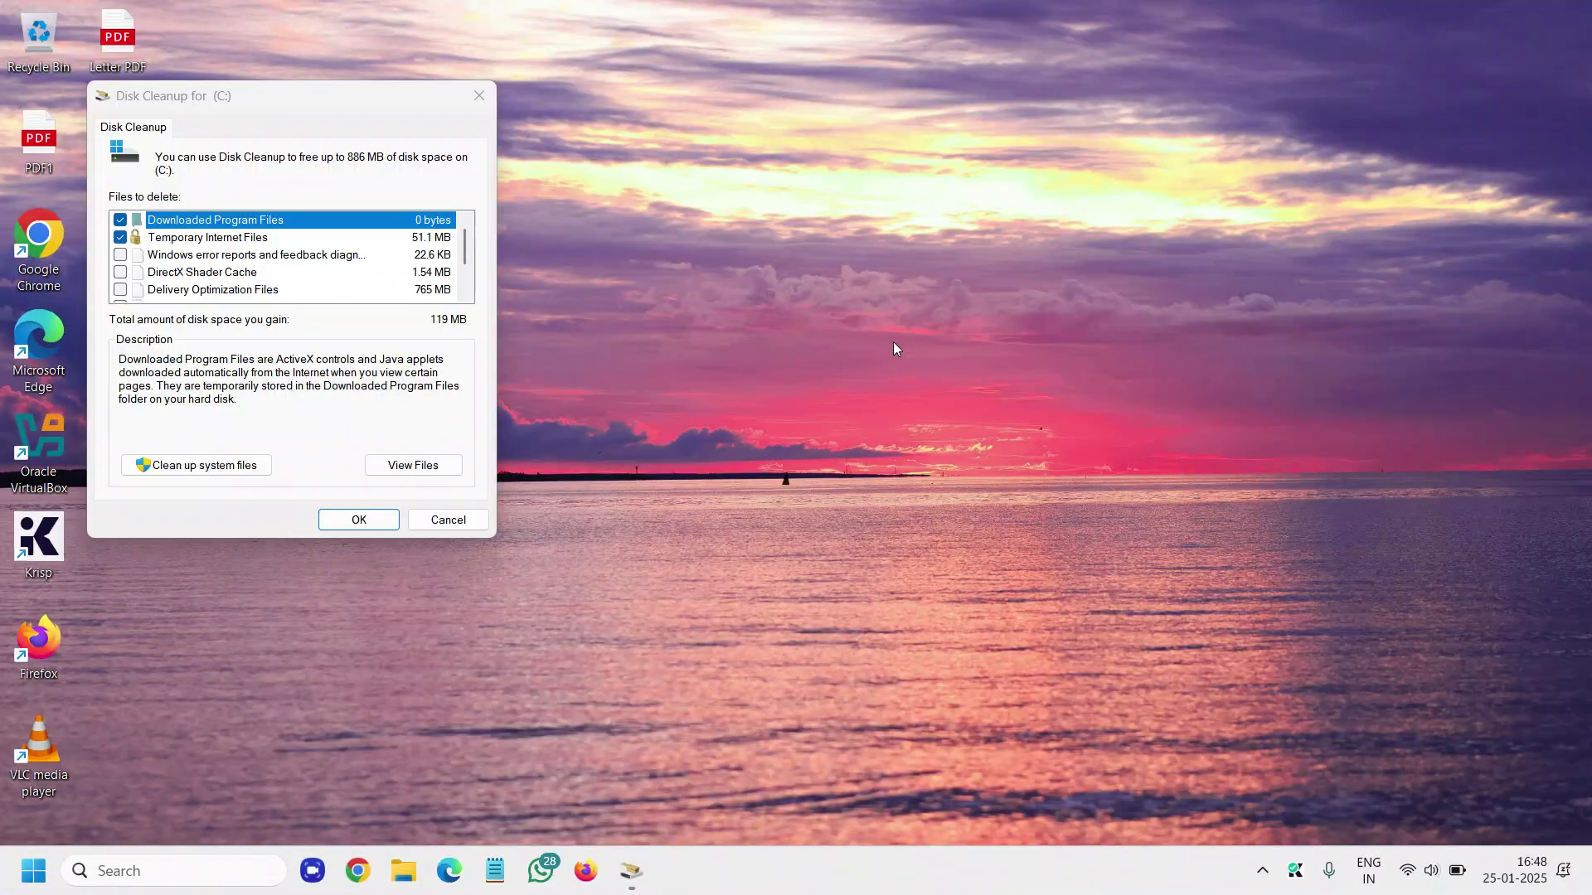
drag(235, 103, 559, 119)
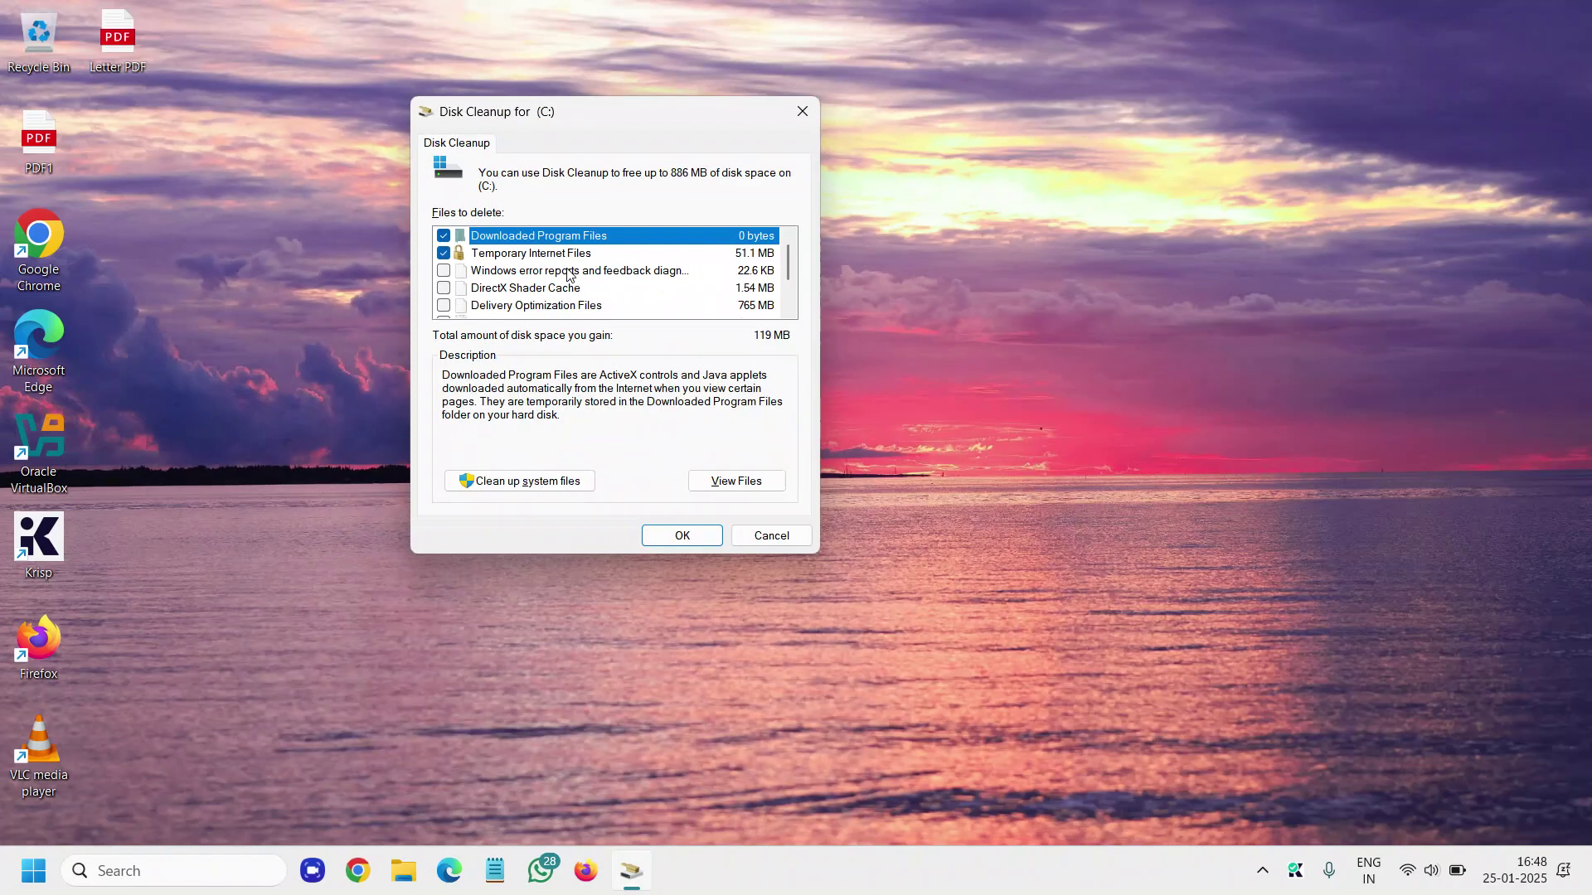
click(444, 270)
click(444, 288)
click(479, 308)
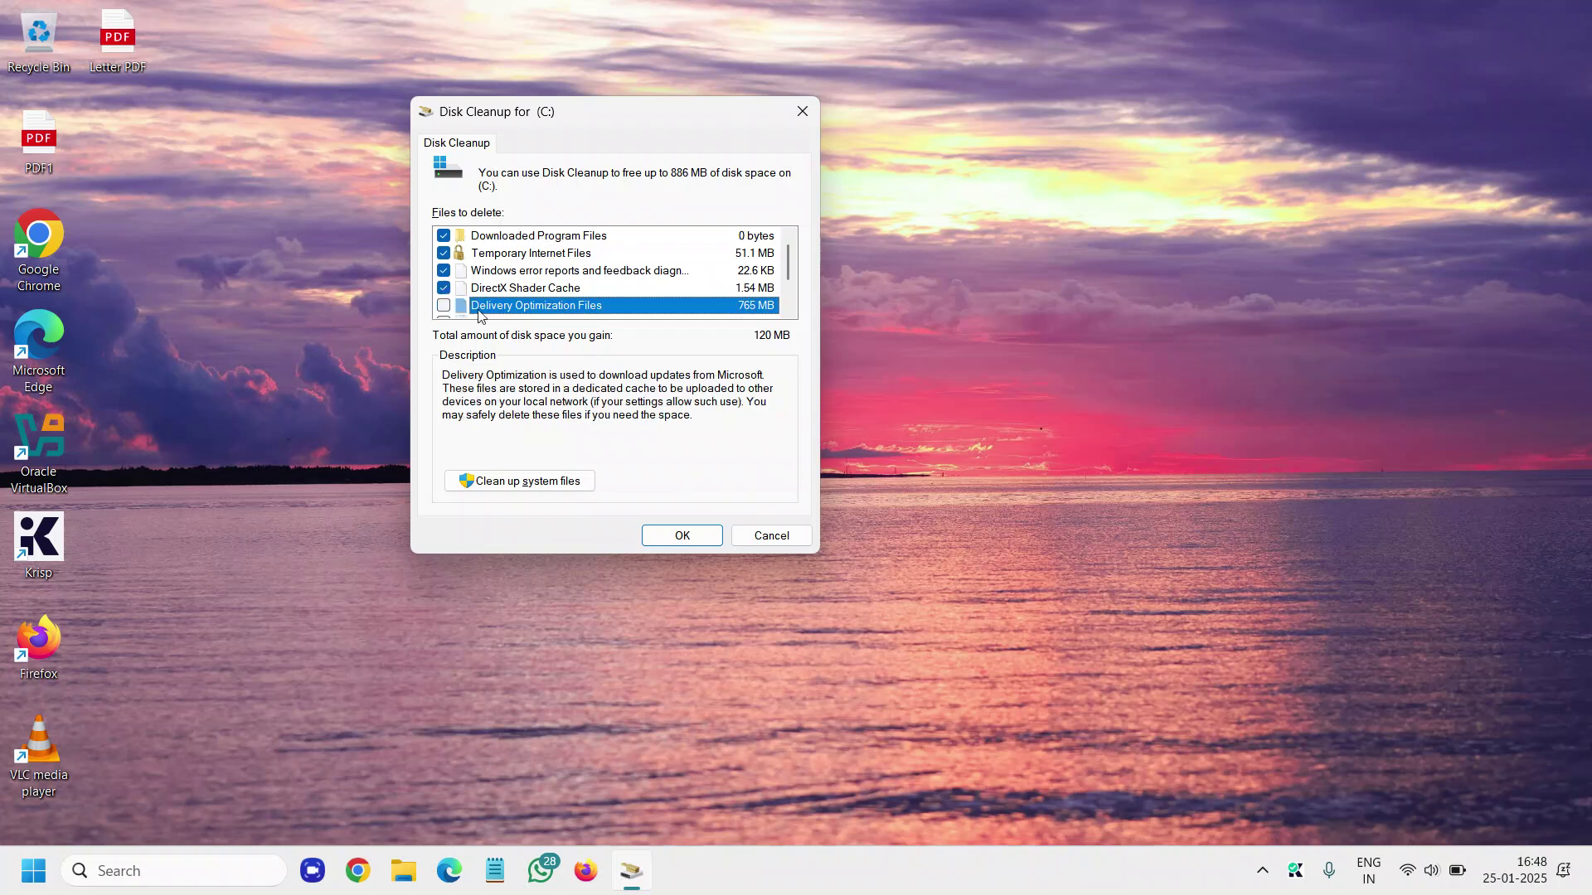
drag(792, 258, 792, 270)
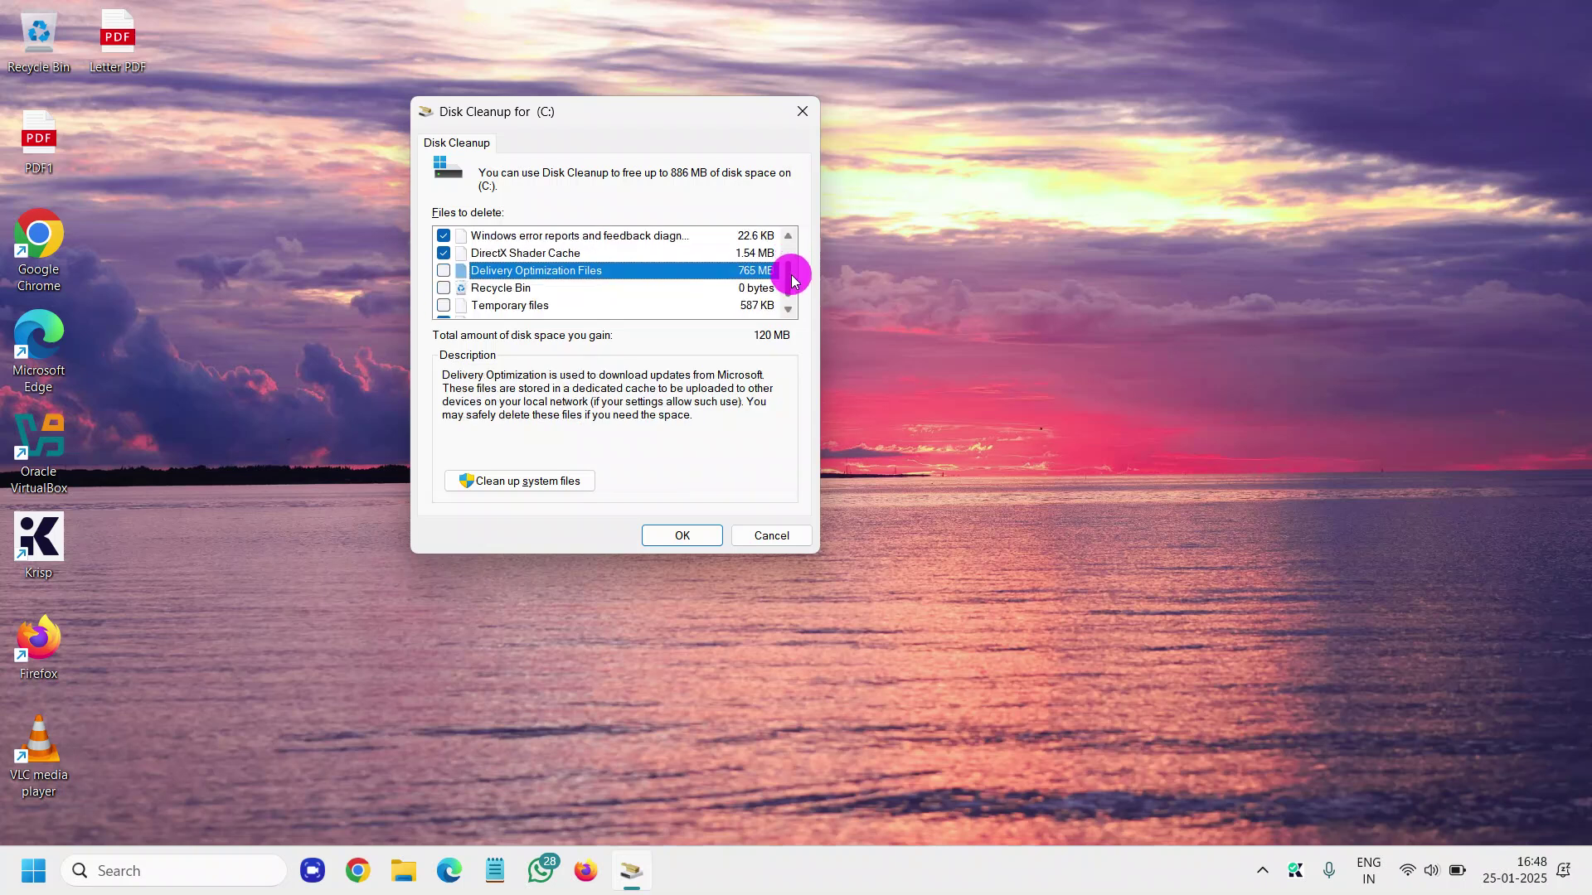
Also tick Delivery Optimization Files, Recycle Bin and Temporary files, then confirm the 886 MB cleanup.
click(445, 271)
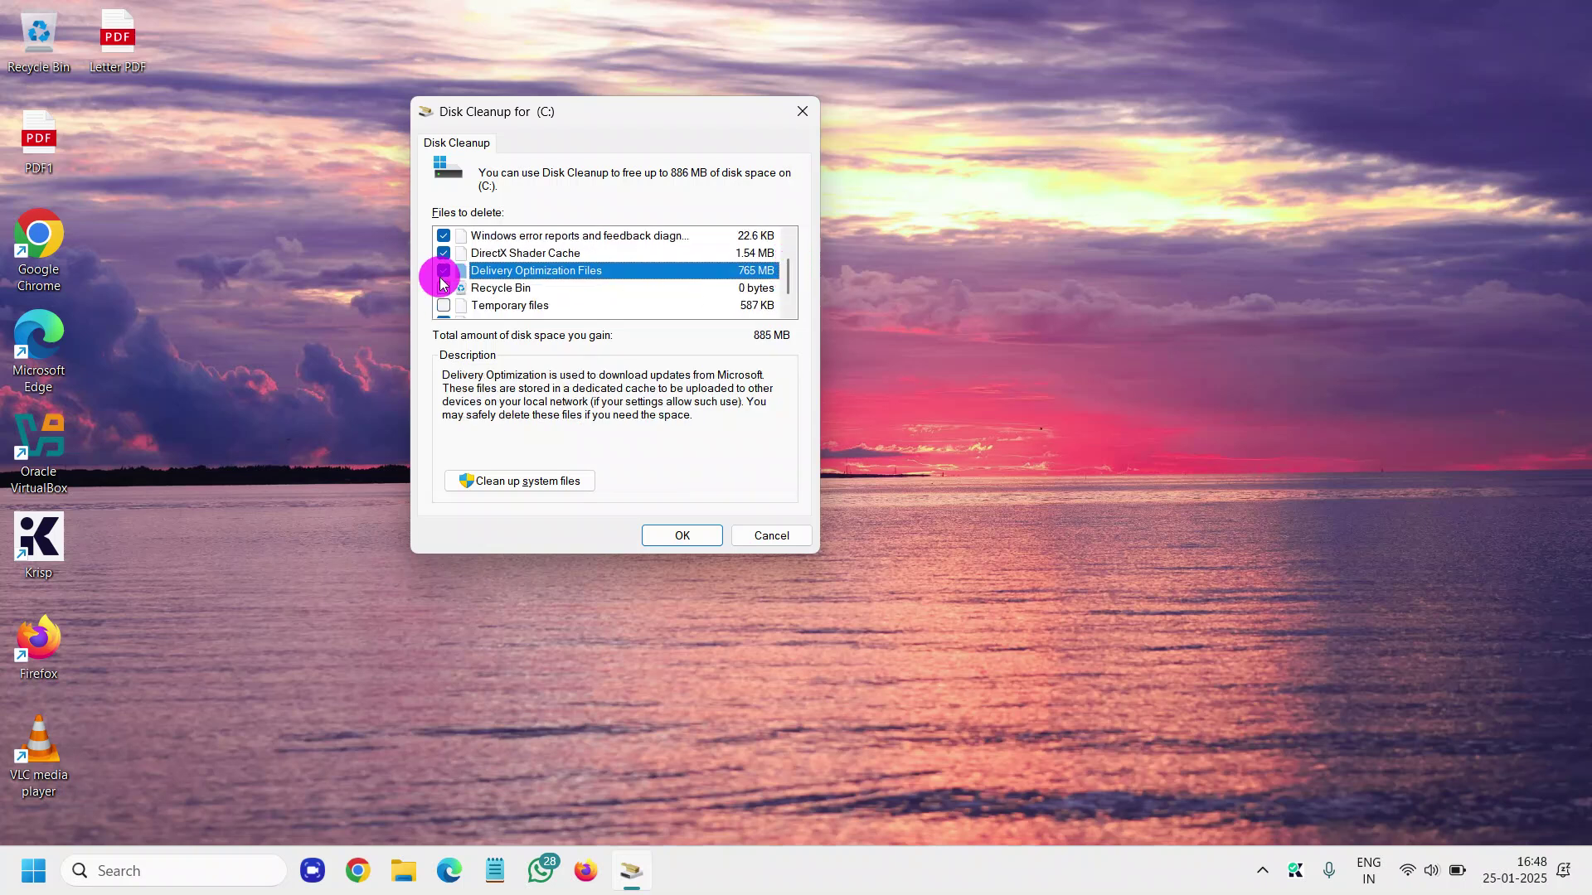
click(445, 306)
scroll(707, 318, down, 1)
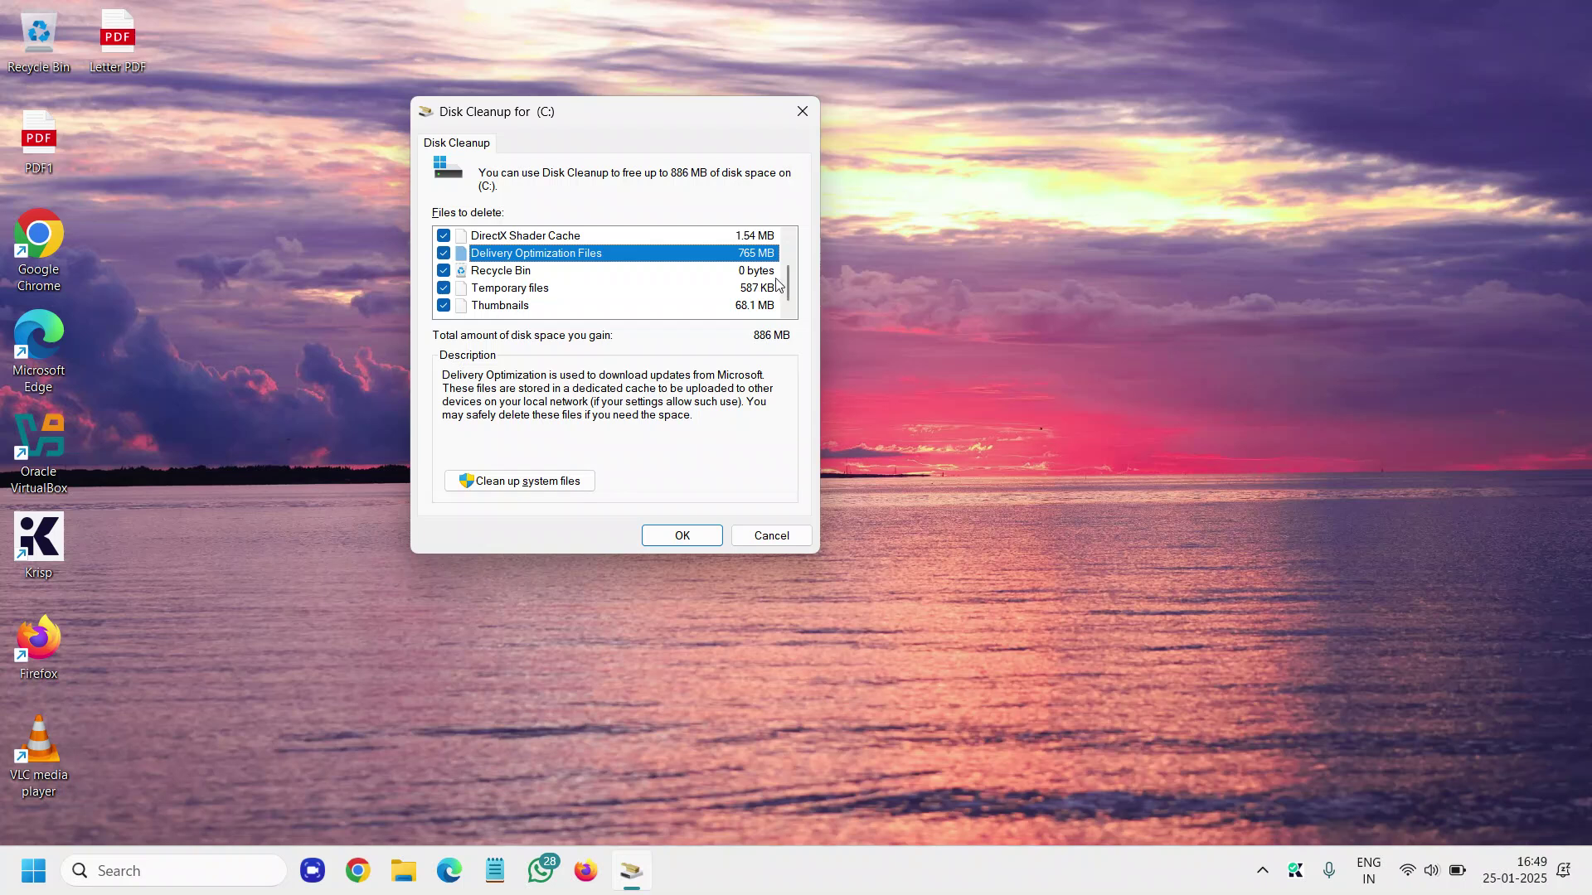
click(1066, 37)
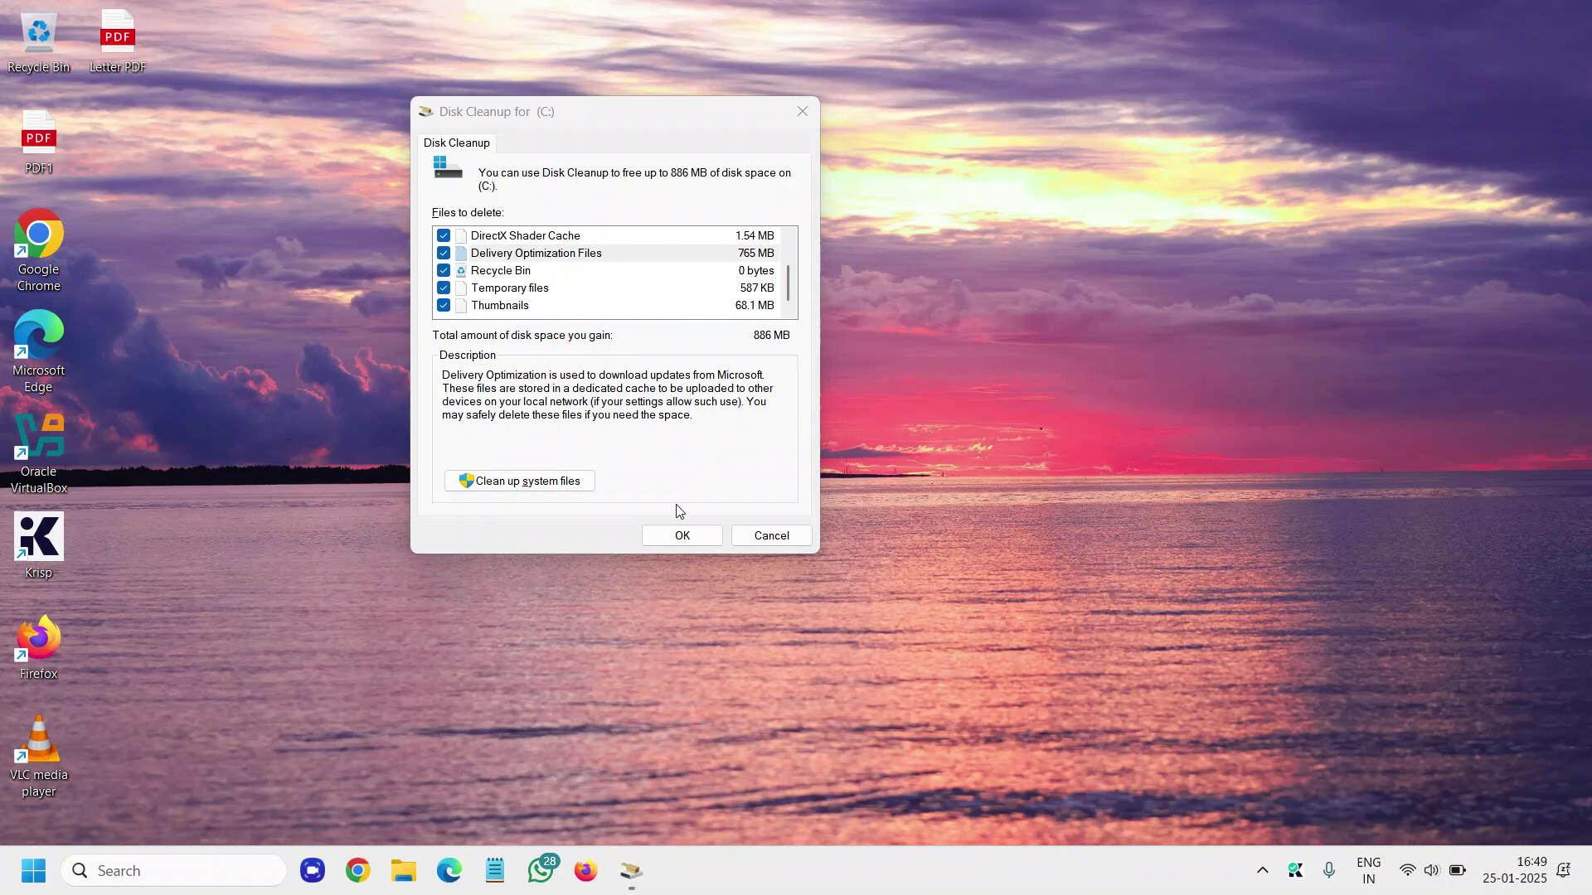
click(676, 539)
Confirm Delete Files so Disk Cleanup starts clearing drive C.
click(830, 446)
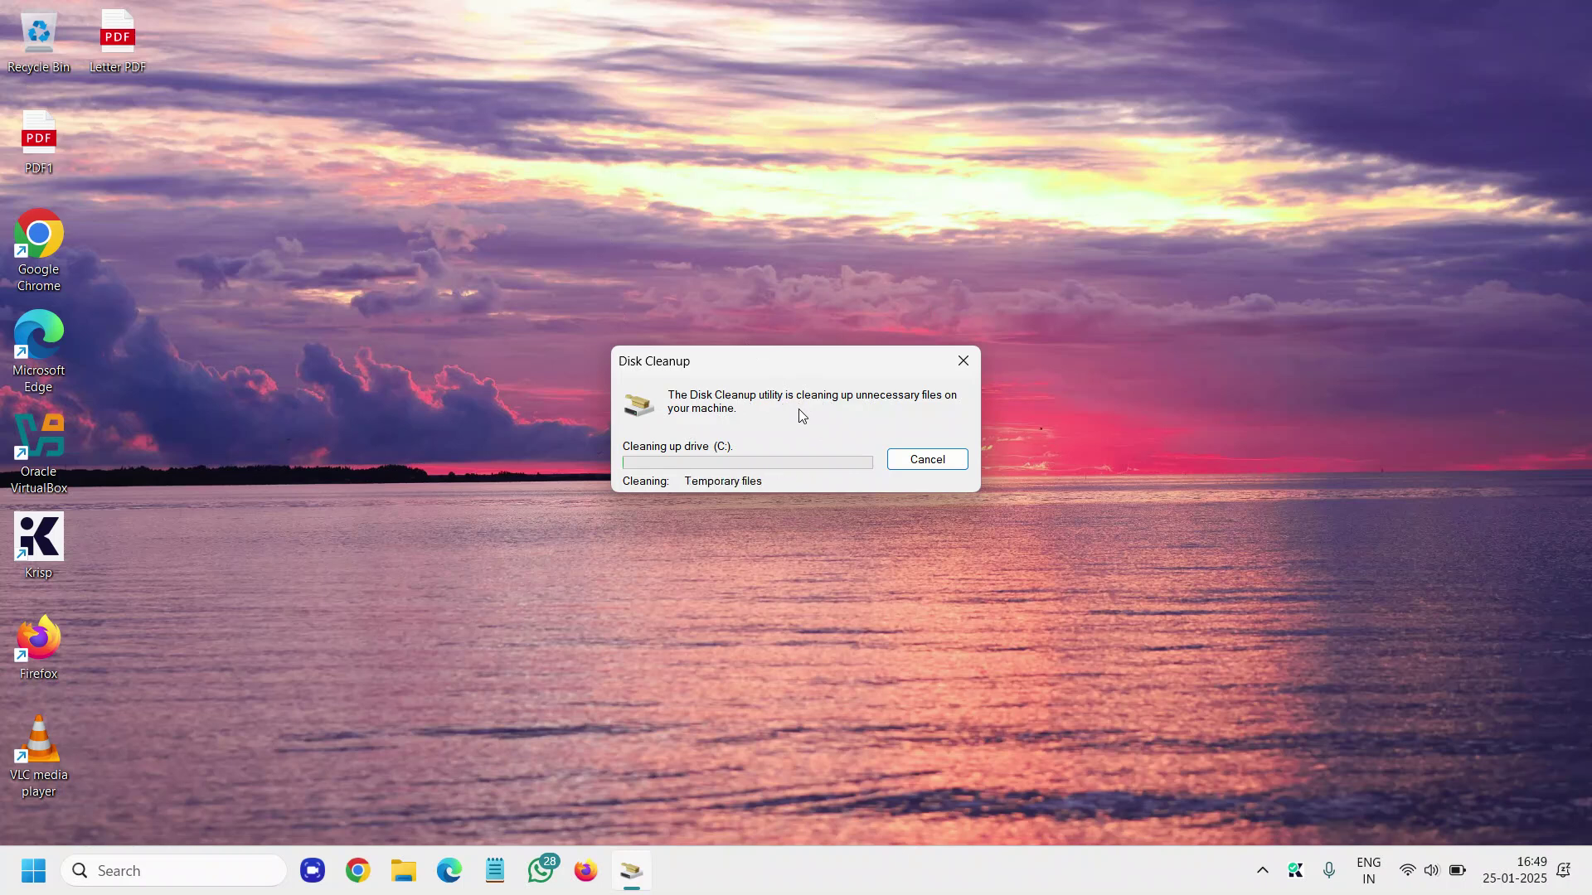
Run 'temp' from the Run prompt to open C:\Windows\Temp in File Explorer.
right_click(30, 871)
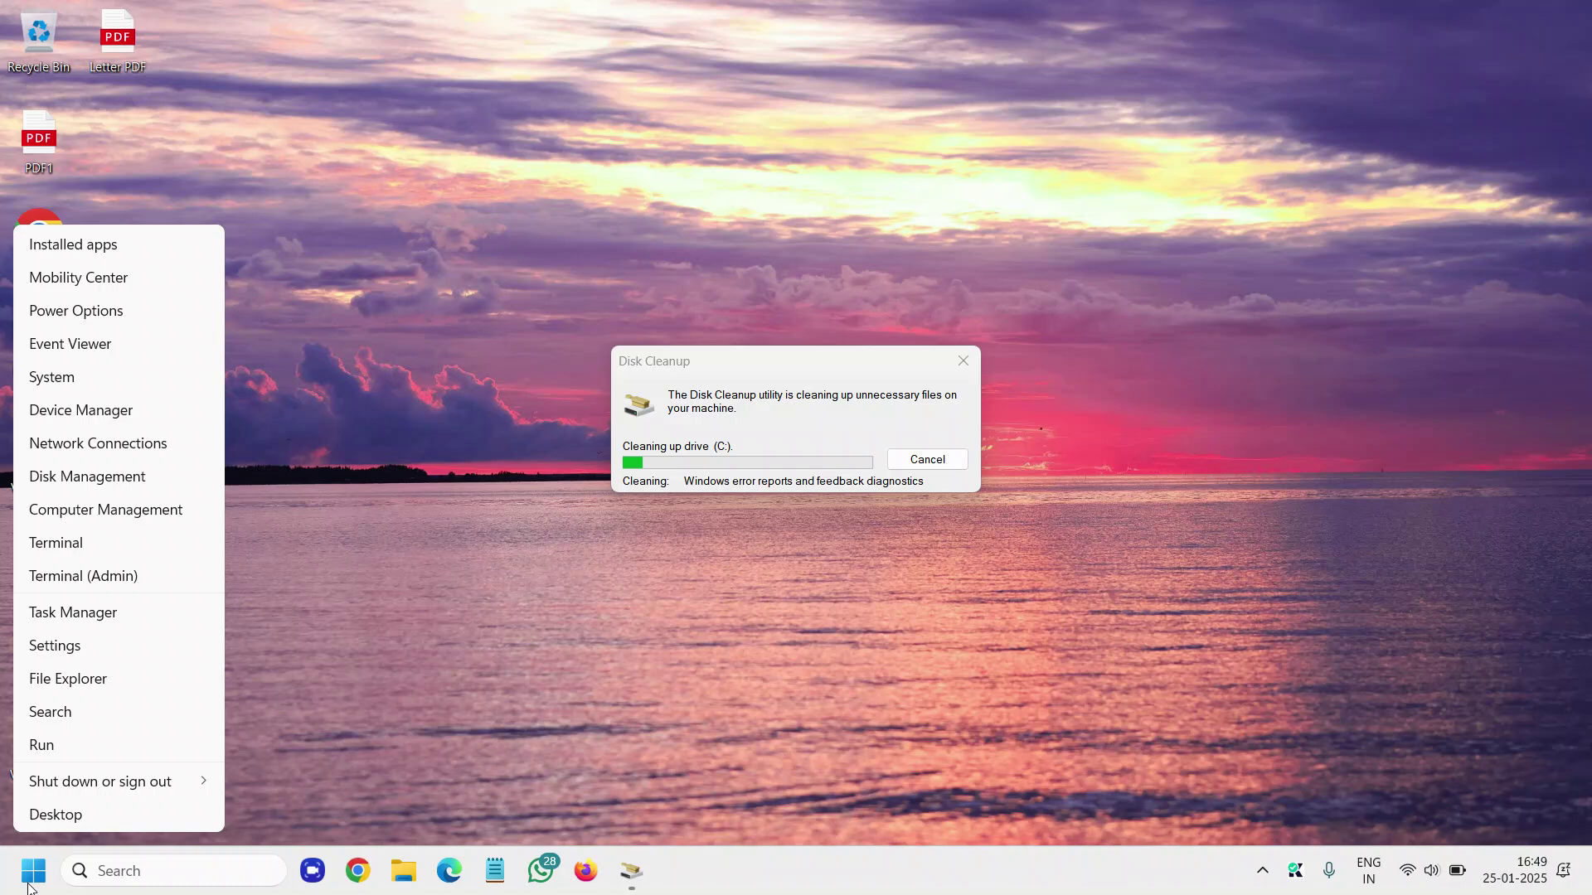
click(89, 748)
drag(183, 632, 659, 279)
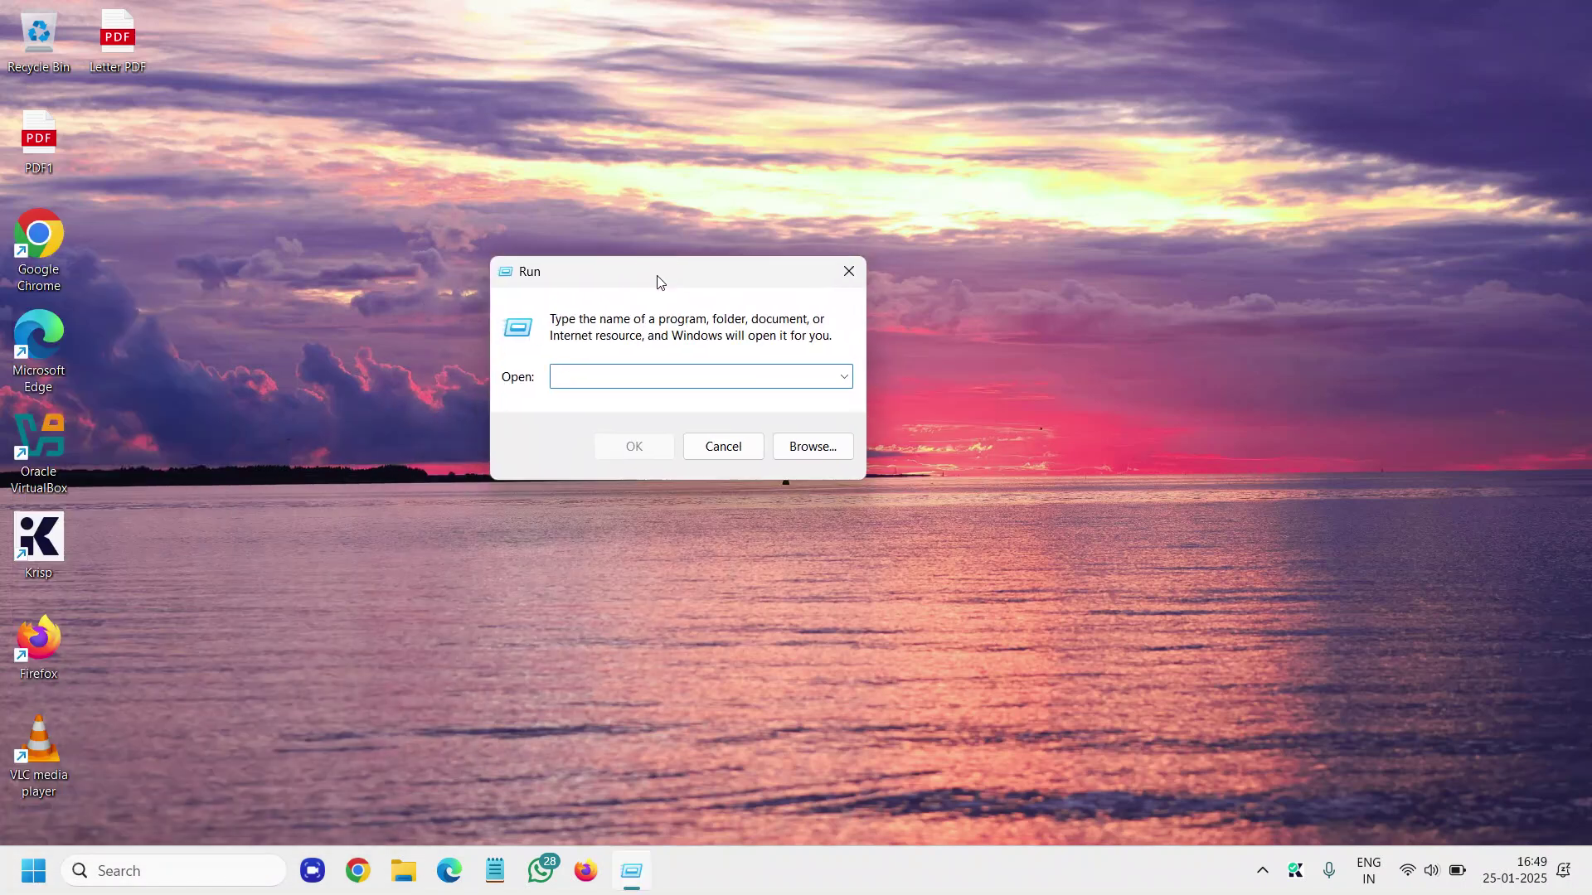
click(620, 371)
text(Te)
text(mp)
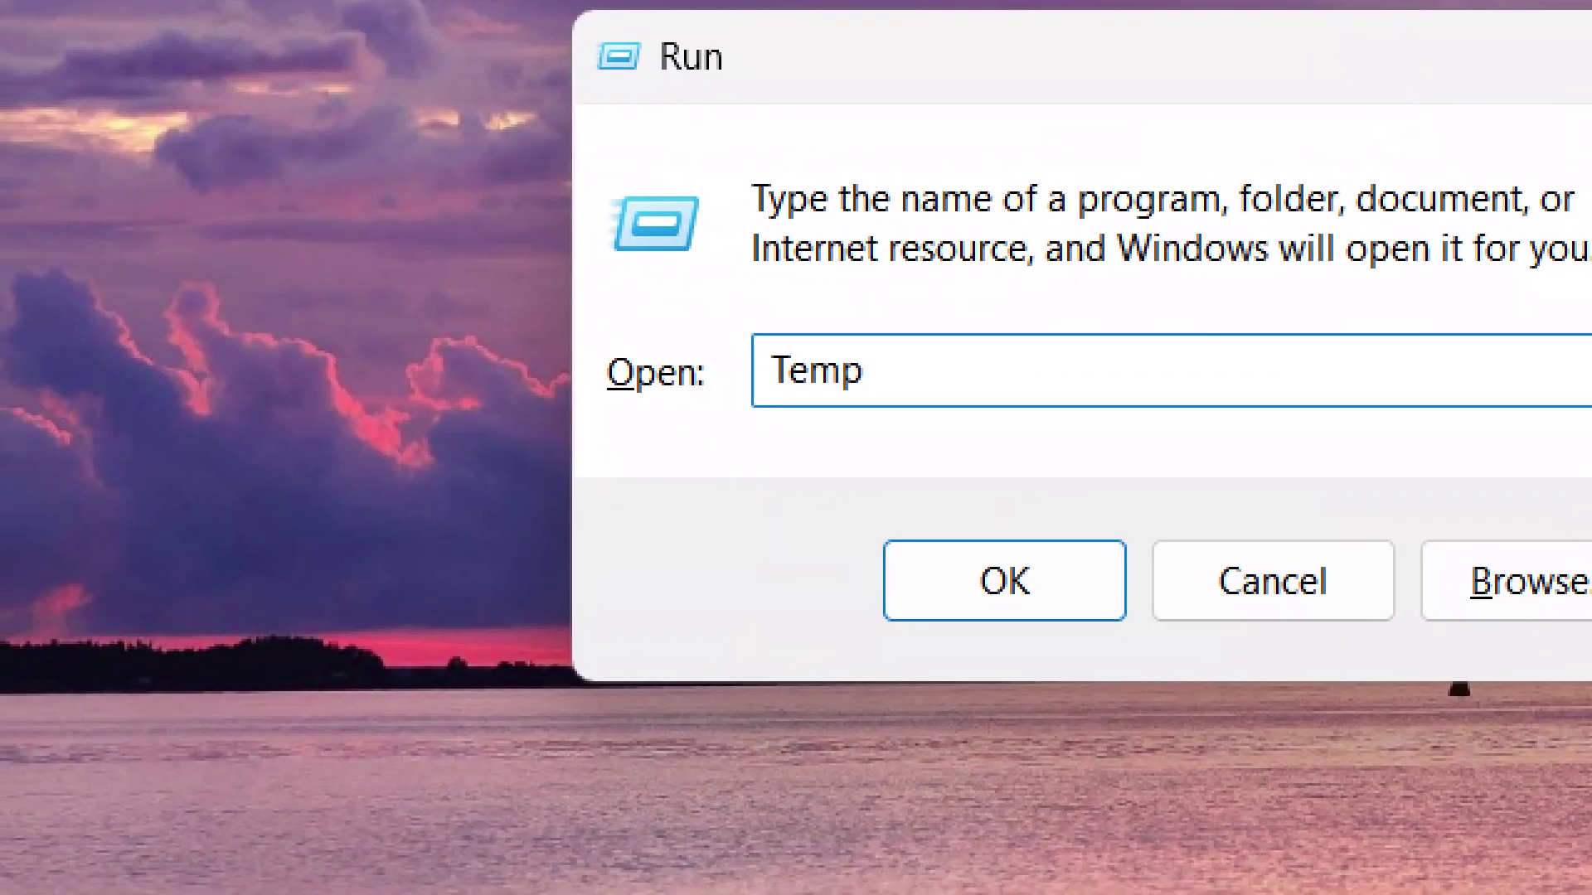
key(Return)
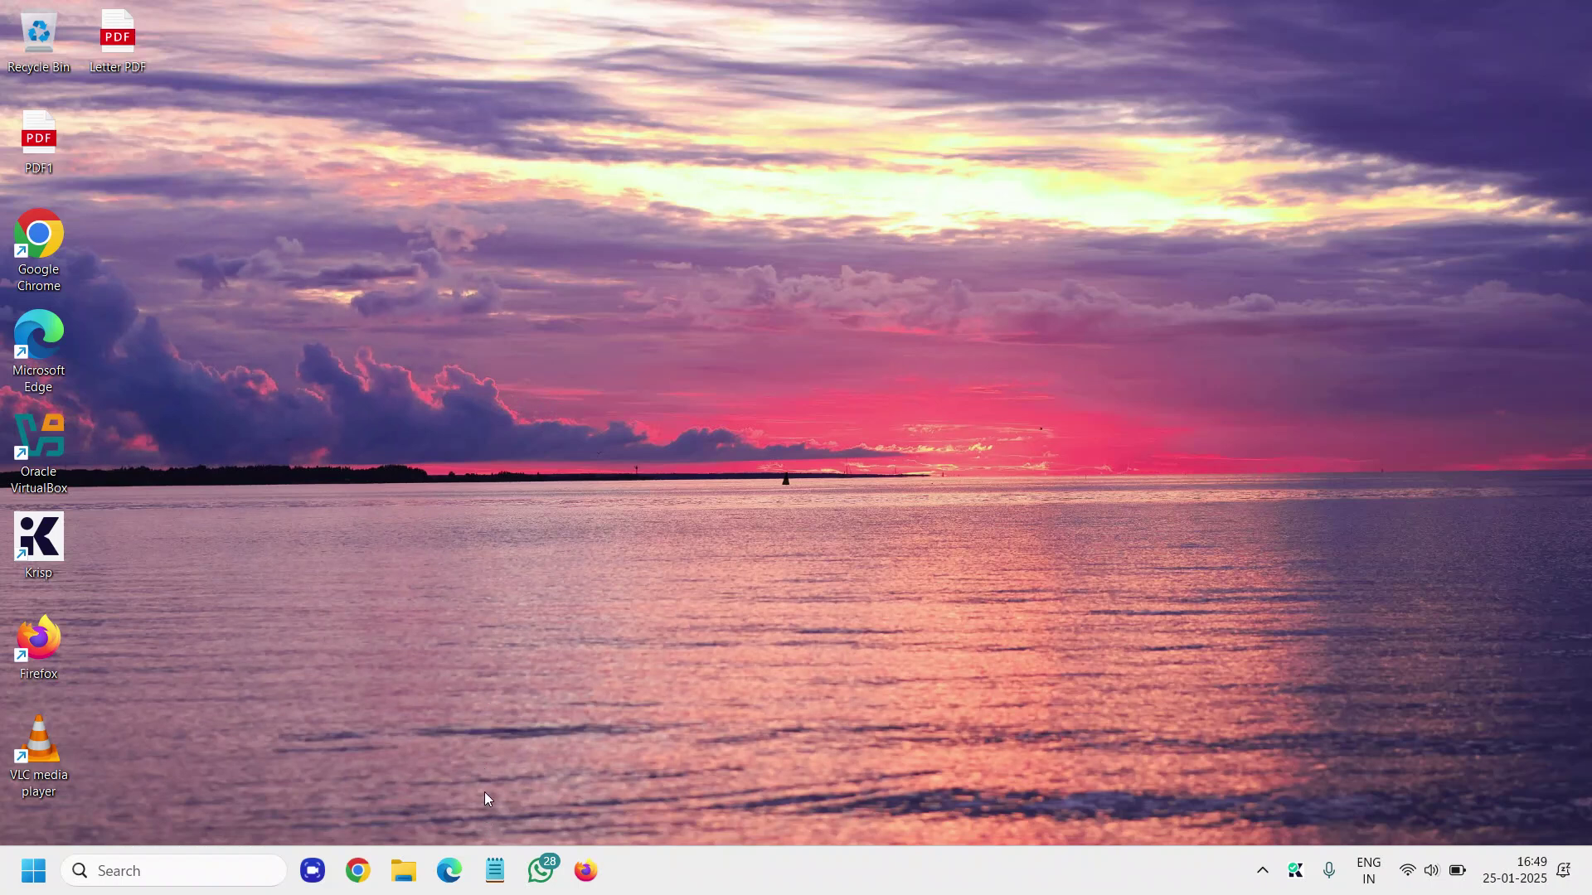
key(super+r)
text(t)
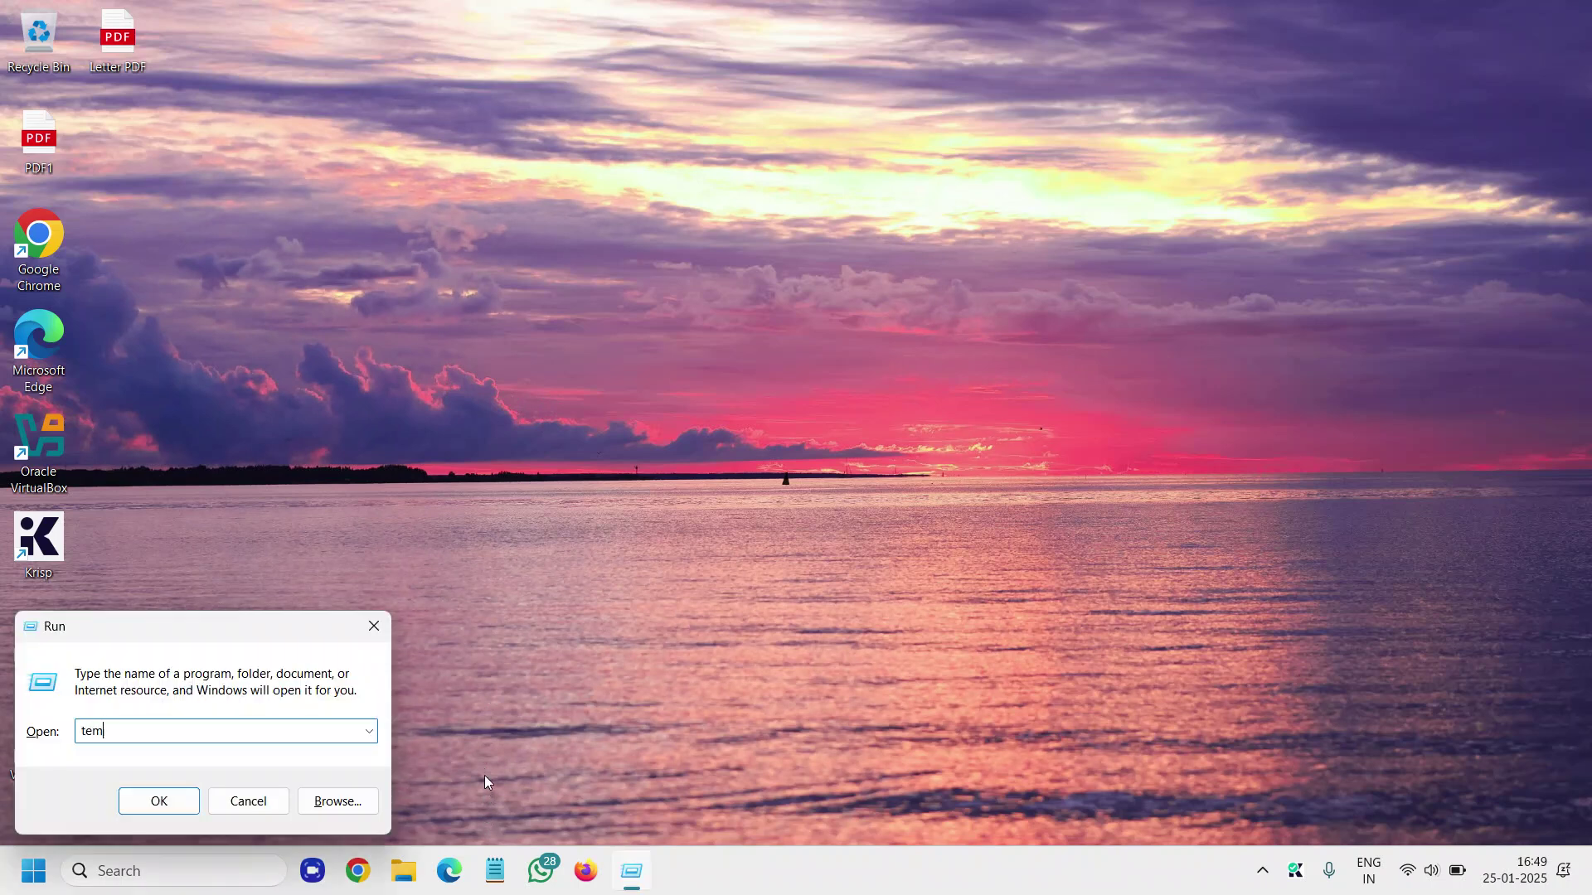
text(p)
key(Return)
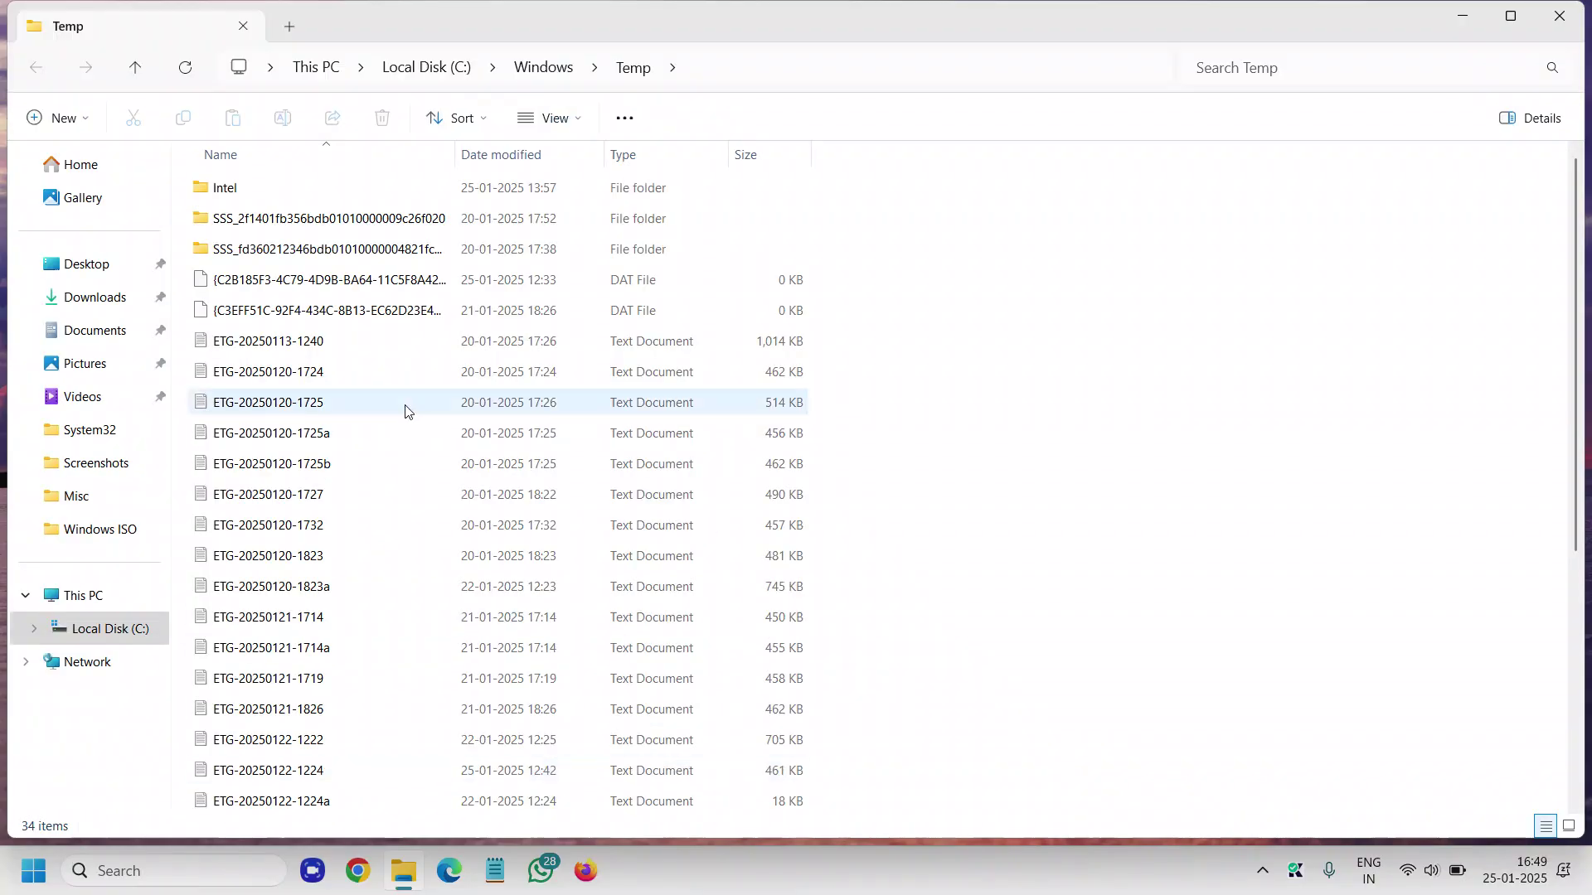
Permanently delete all 34 Windows Temp items, skip the in-use file, and close Explorer.
click(289, 340)
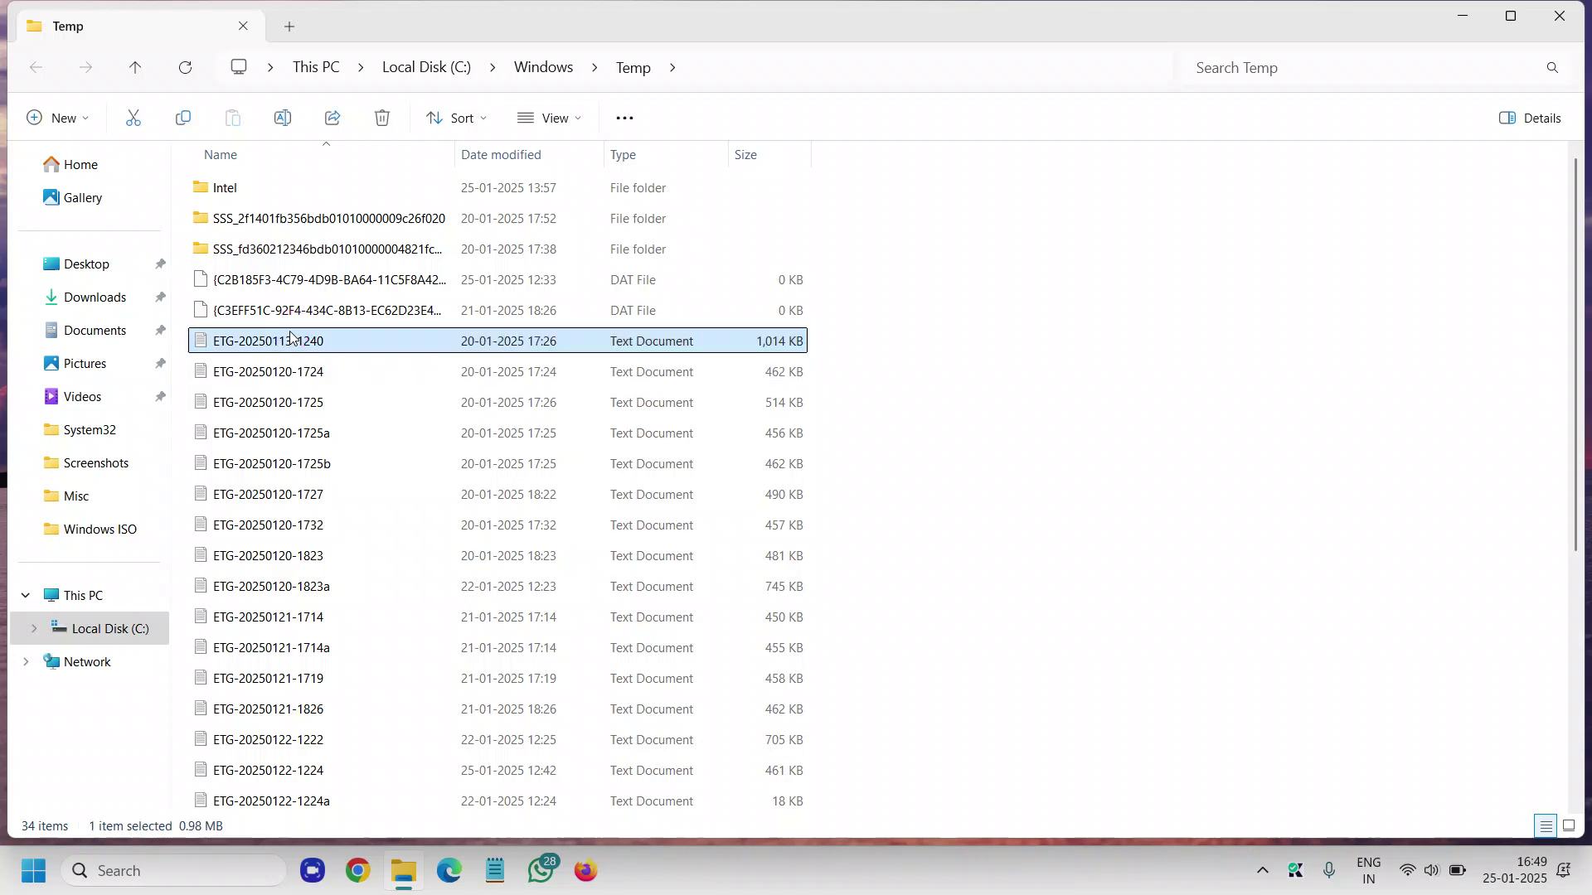
key(ctrl+a)
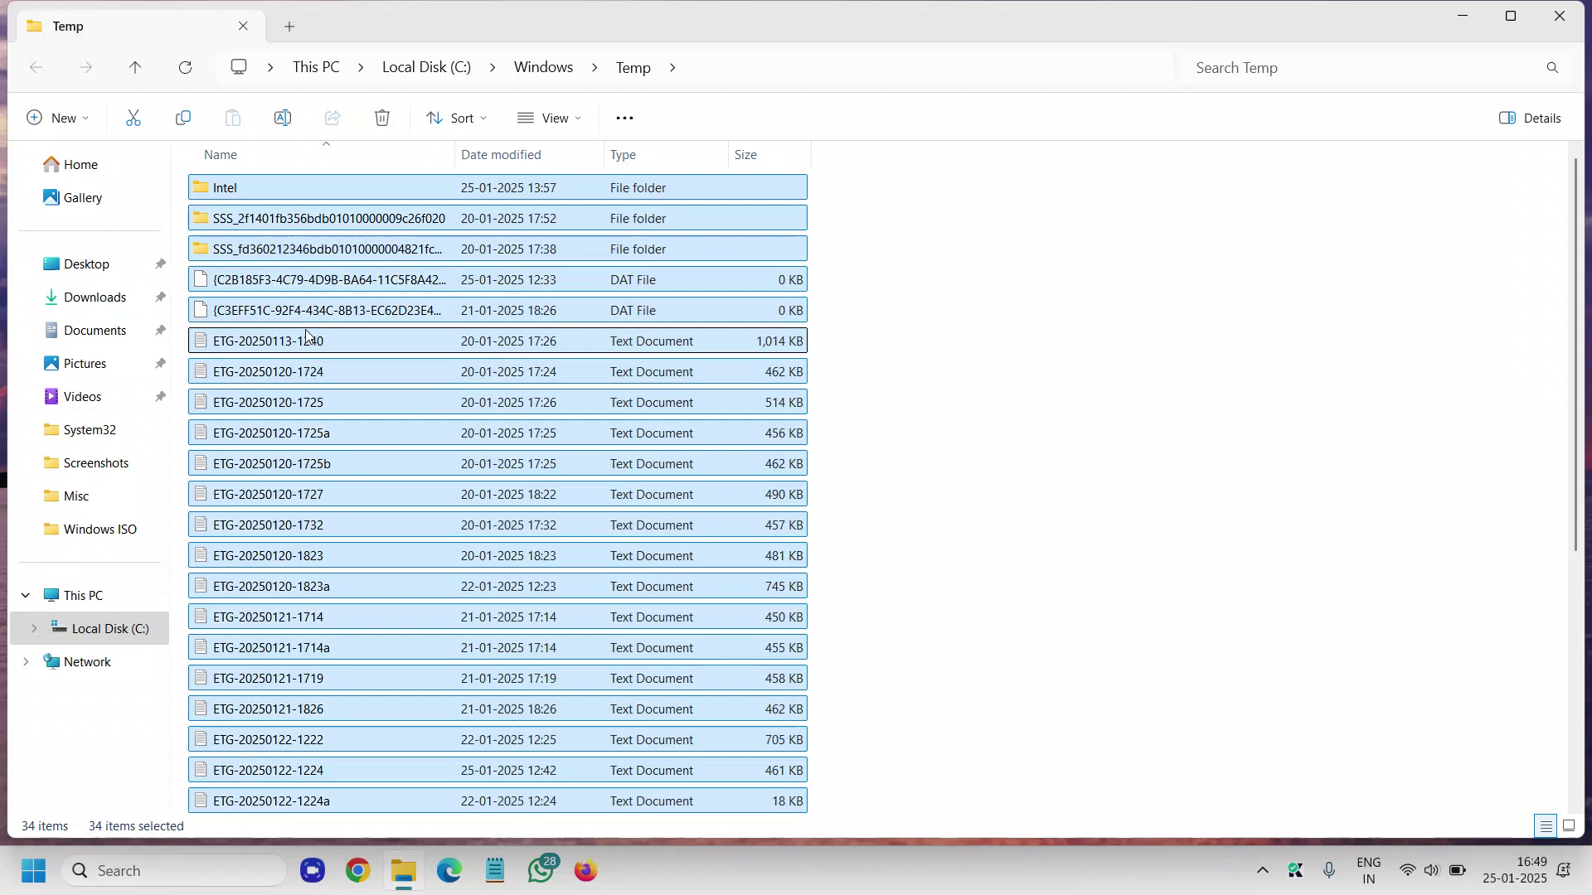
key(shift+Delete)
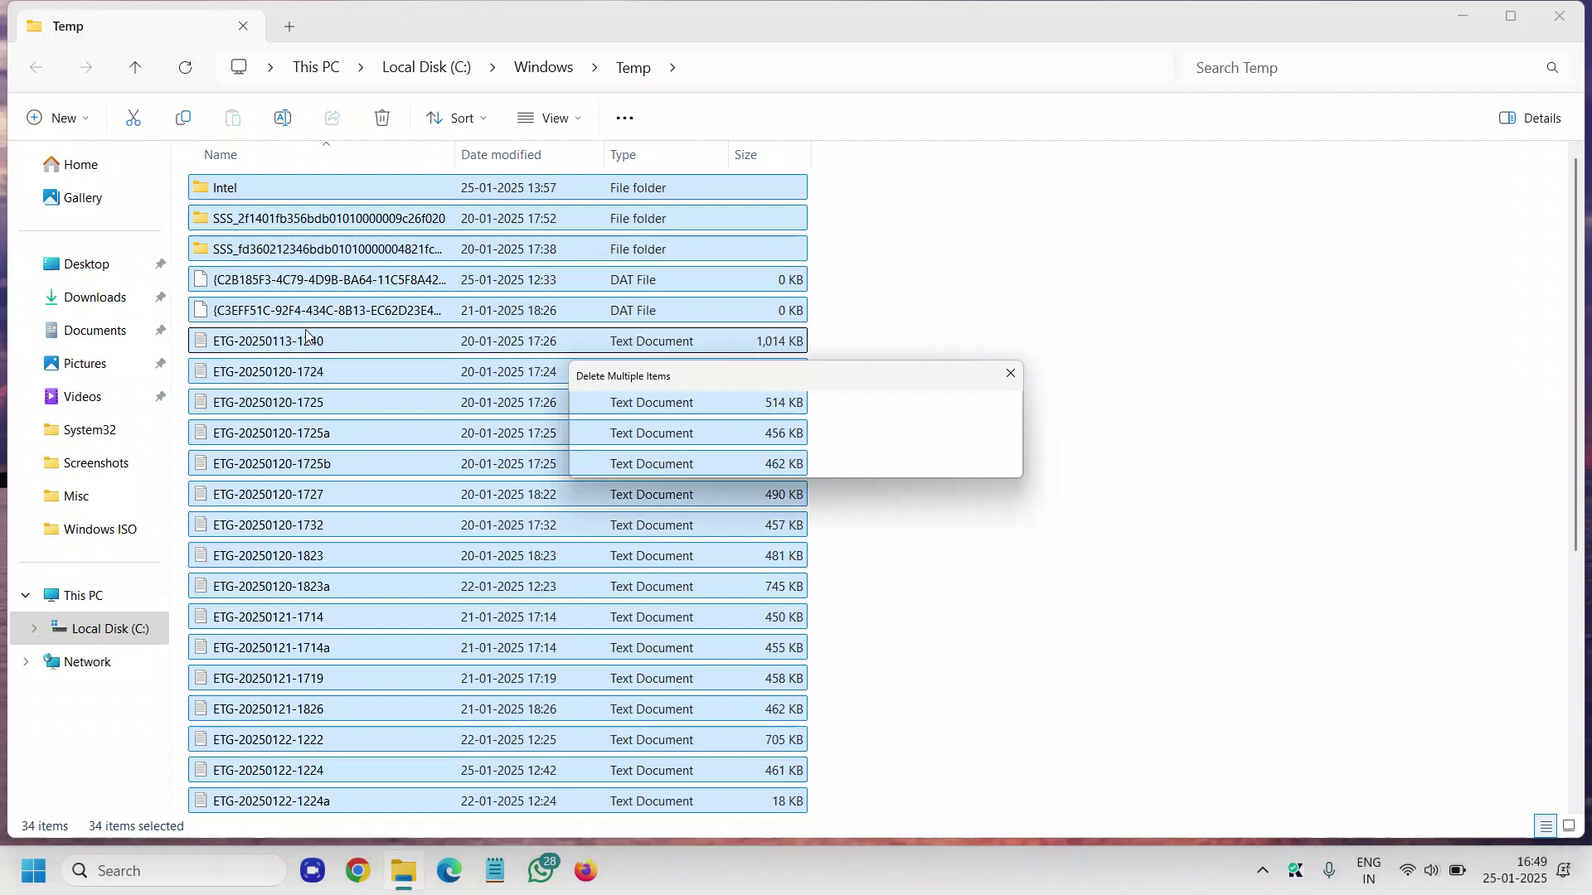
key(Return)
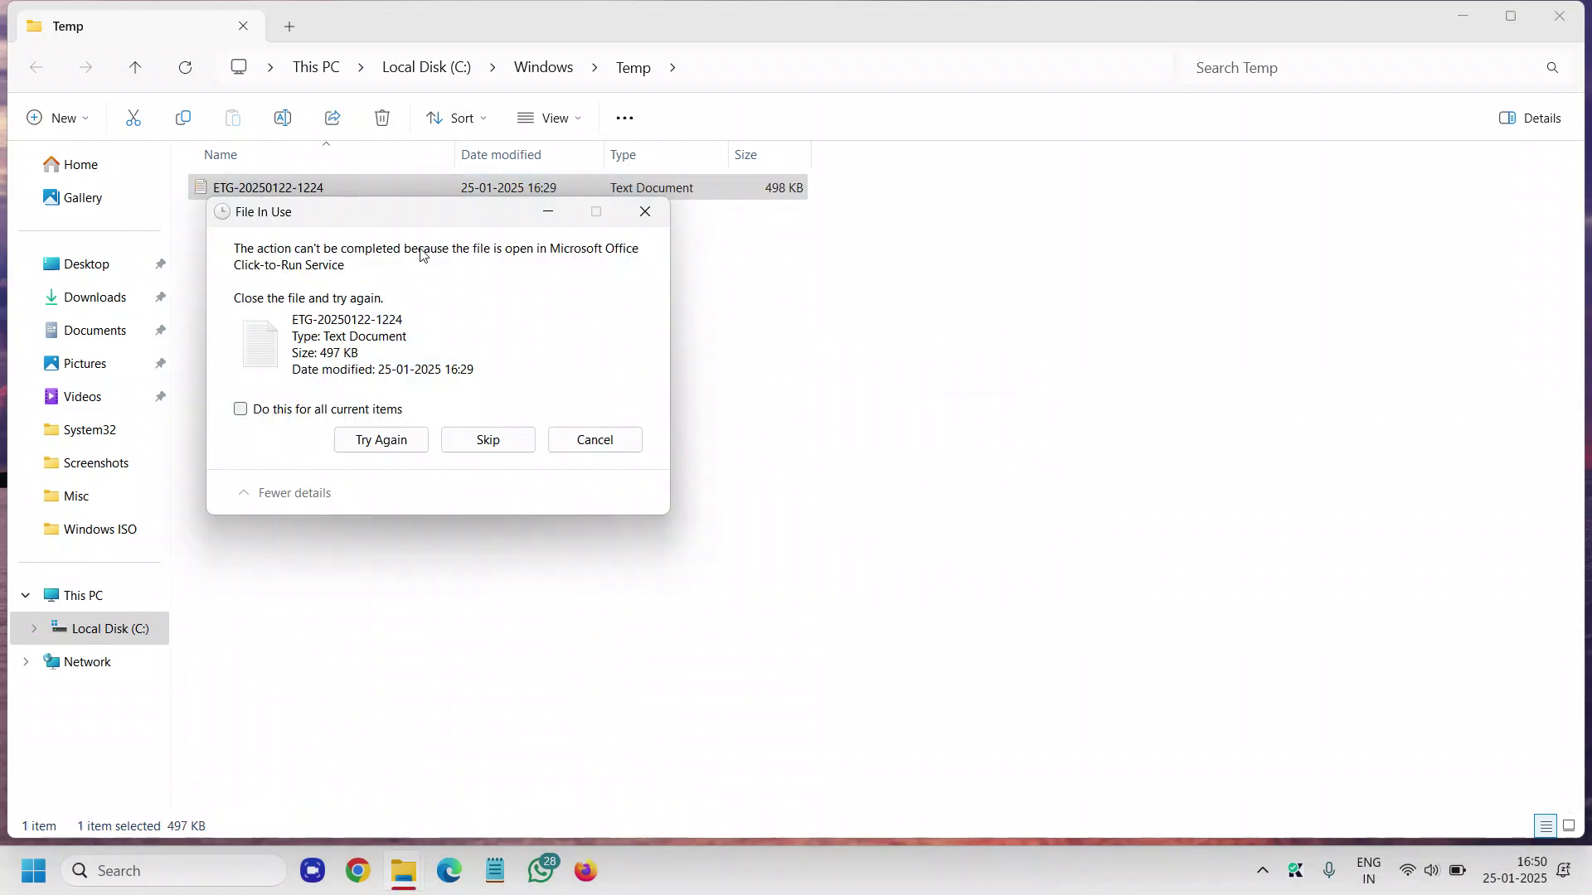
click(488, 438)
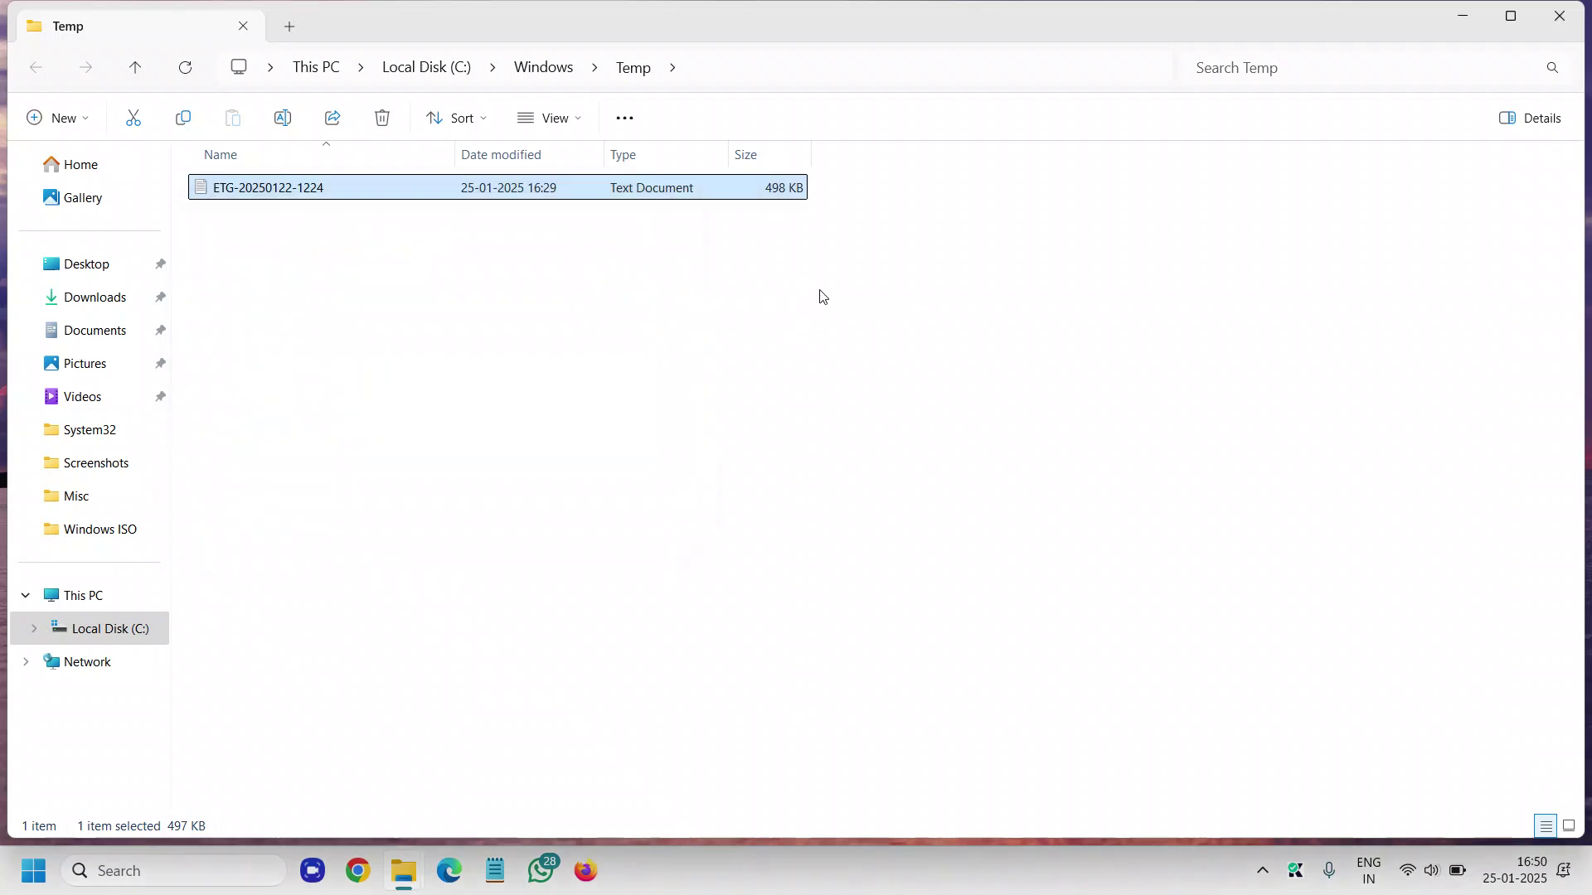
click(1563, 21)
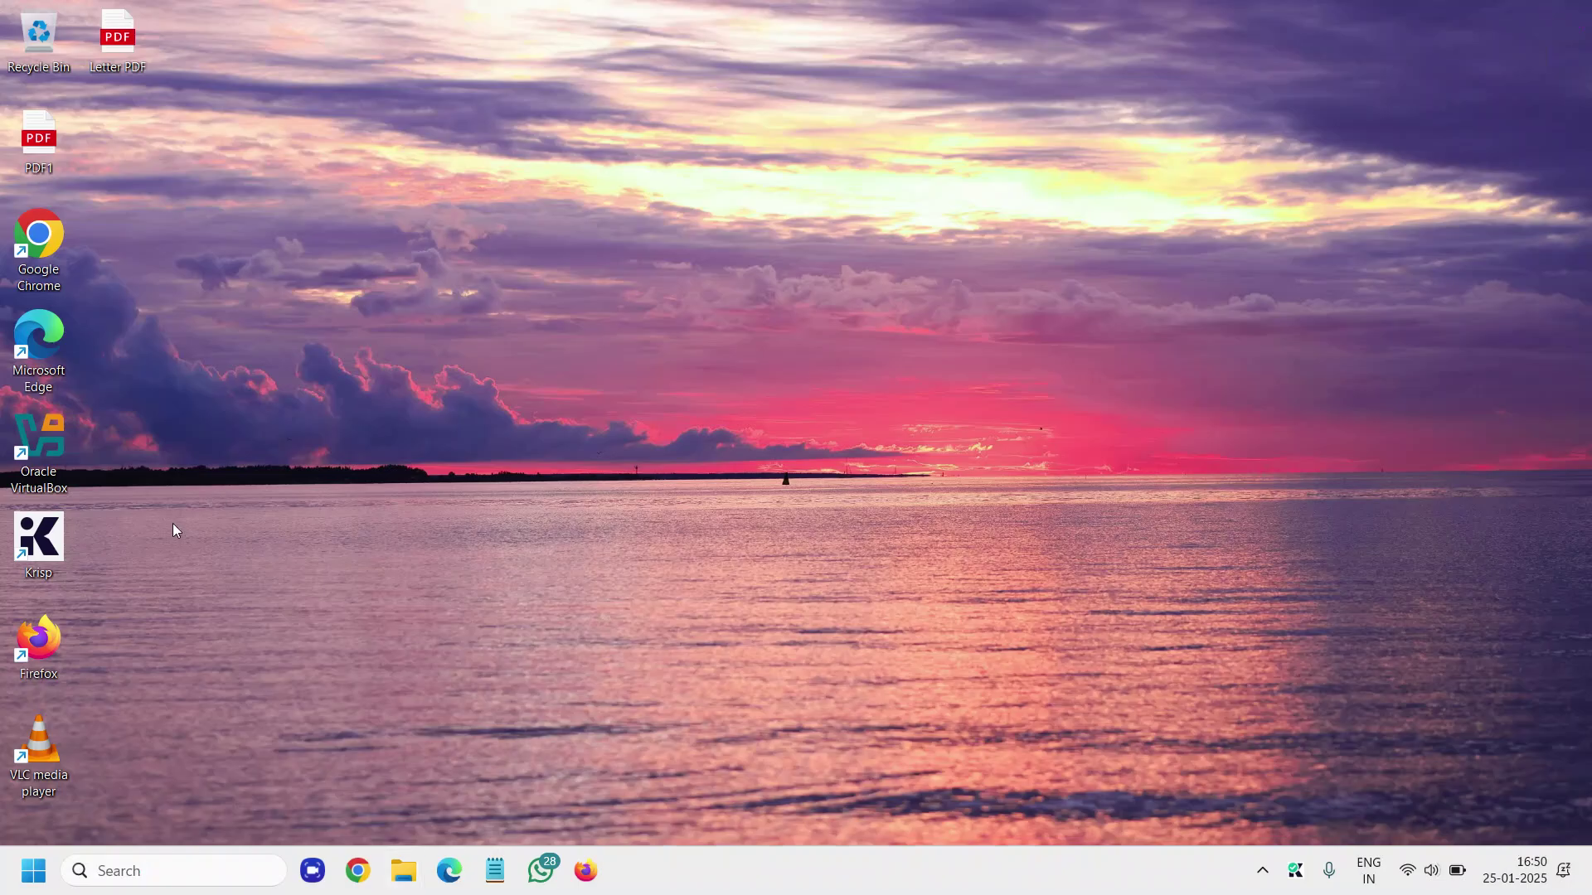
Run %temp% to open the user's AppData\Local\Temp folder with 19 items.
right_click(33, 878)
click(90, 745)
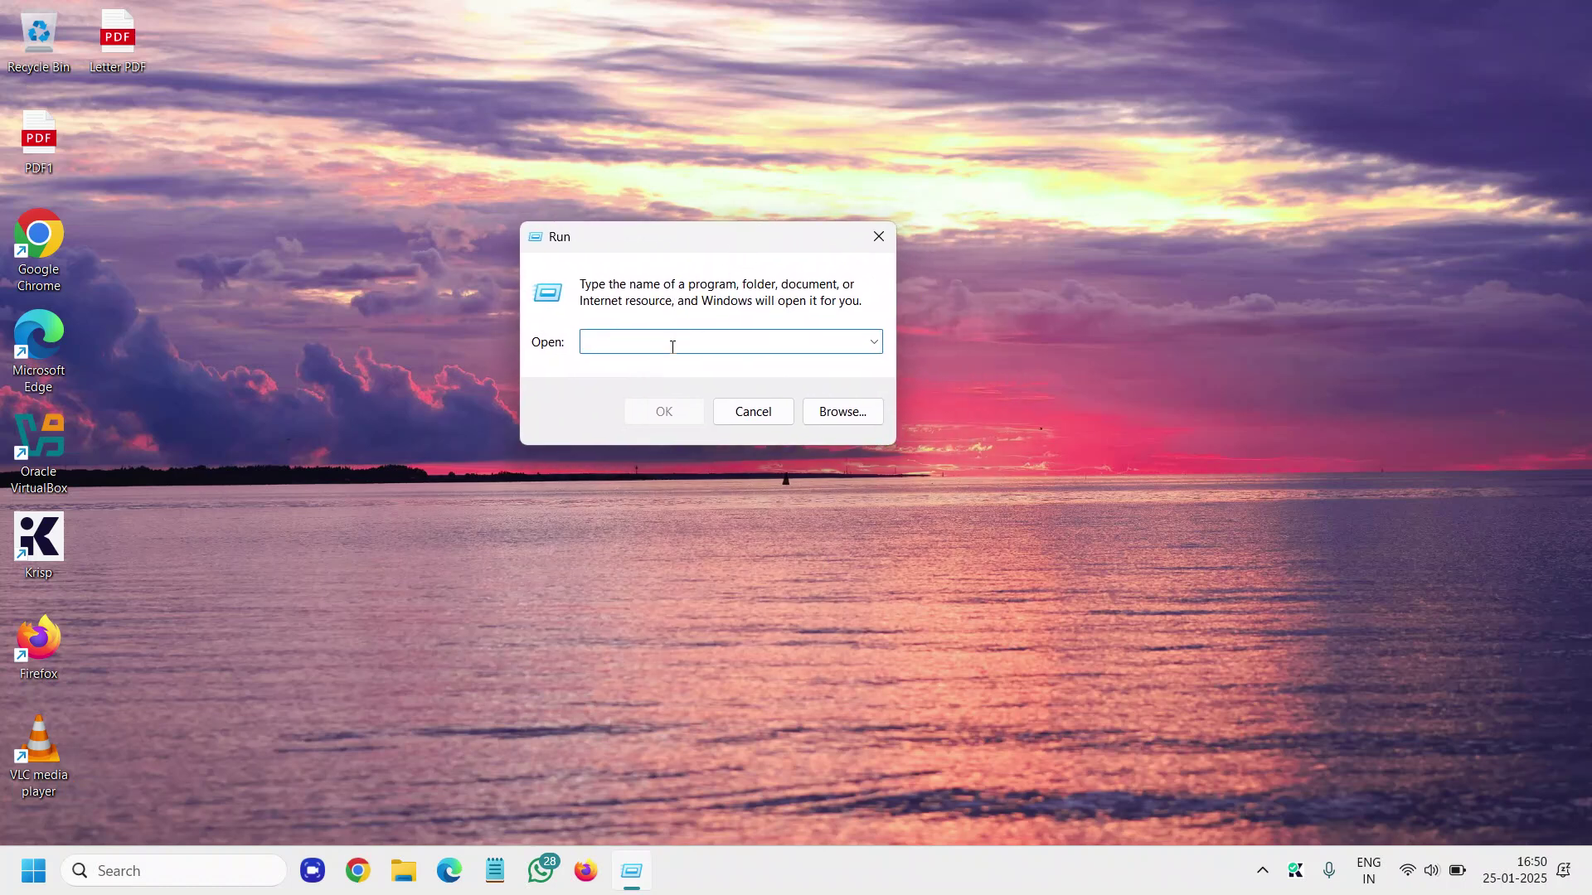
text(%tem)
text(p%)
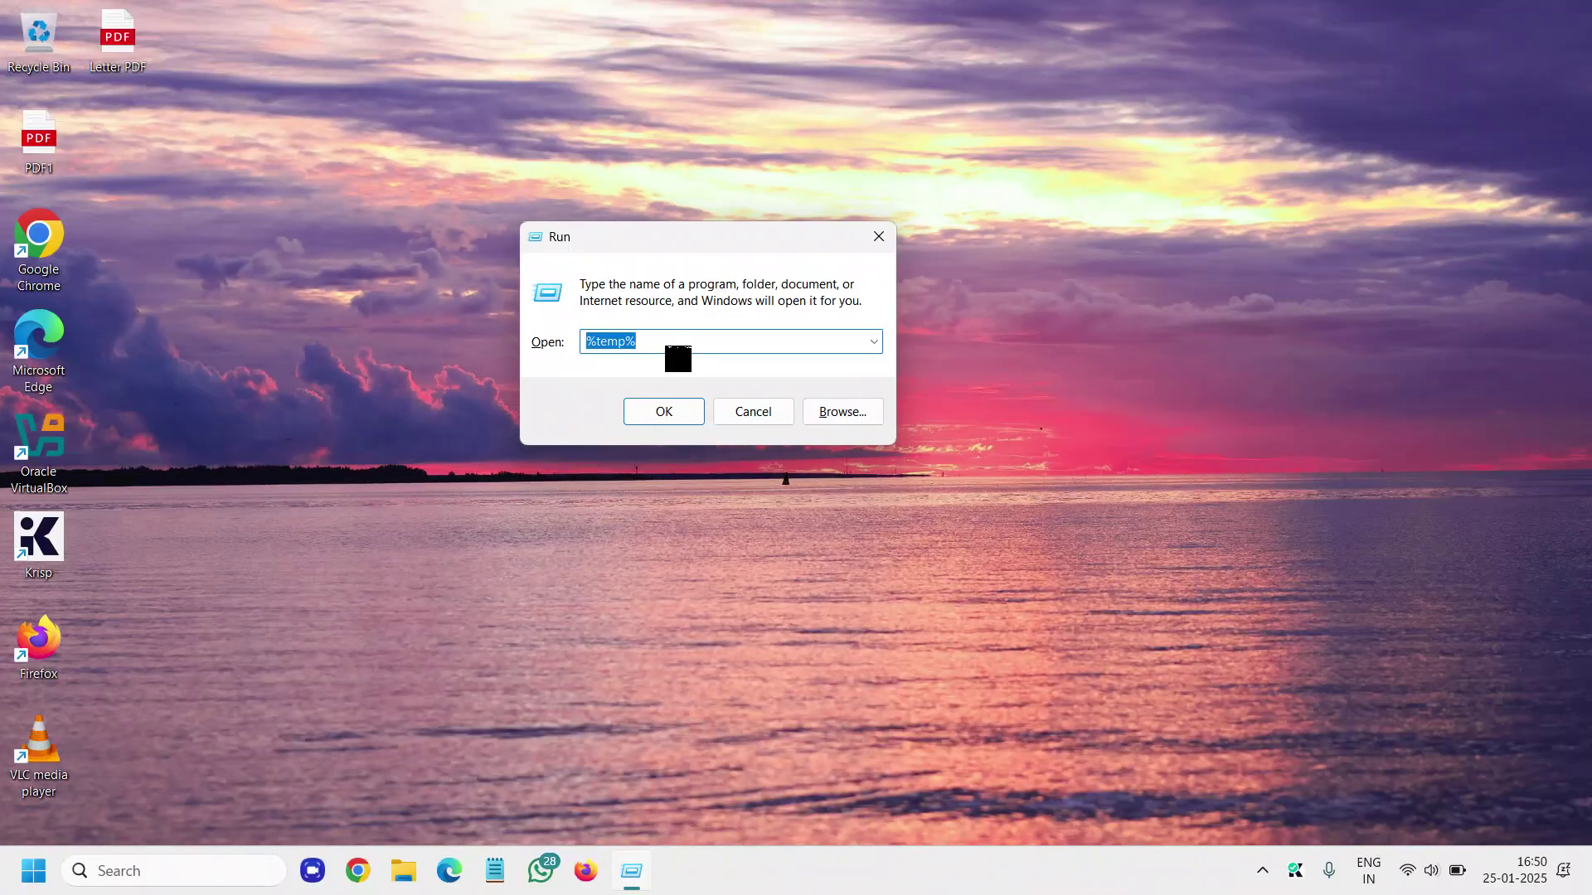
click(668, 422)
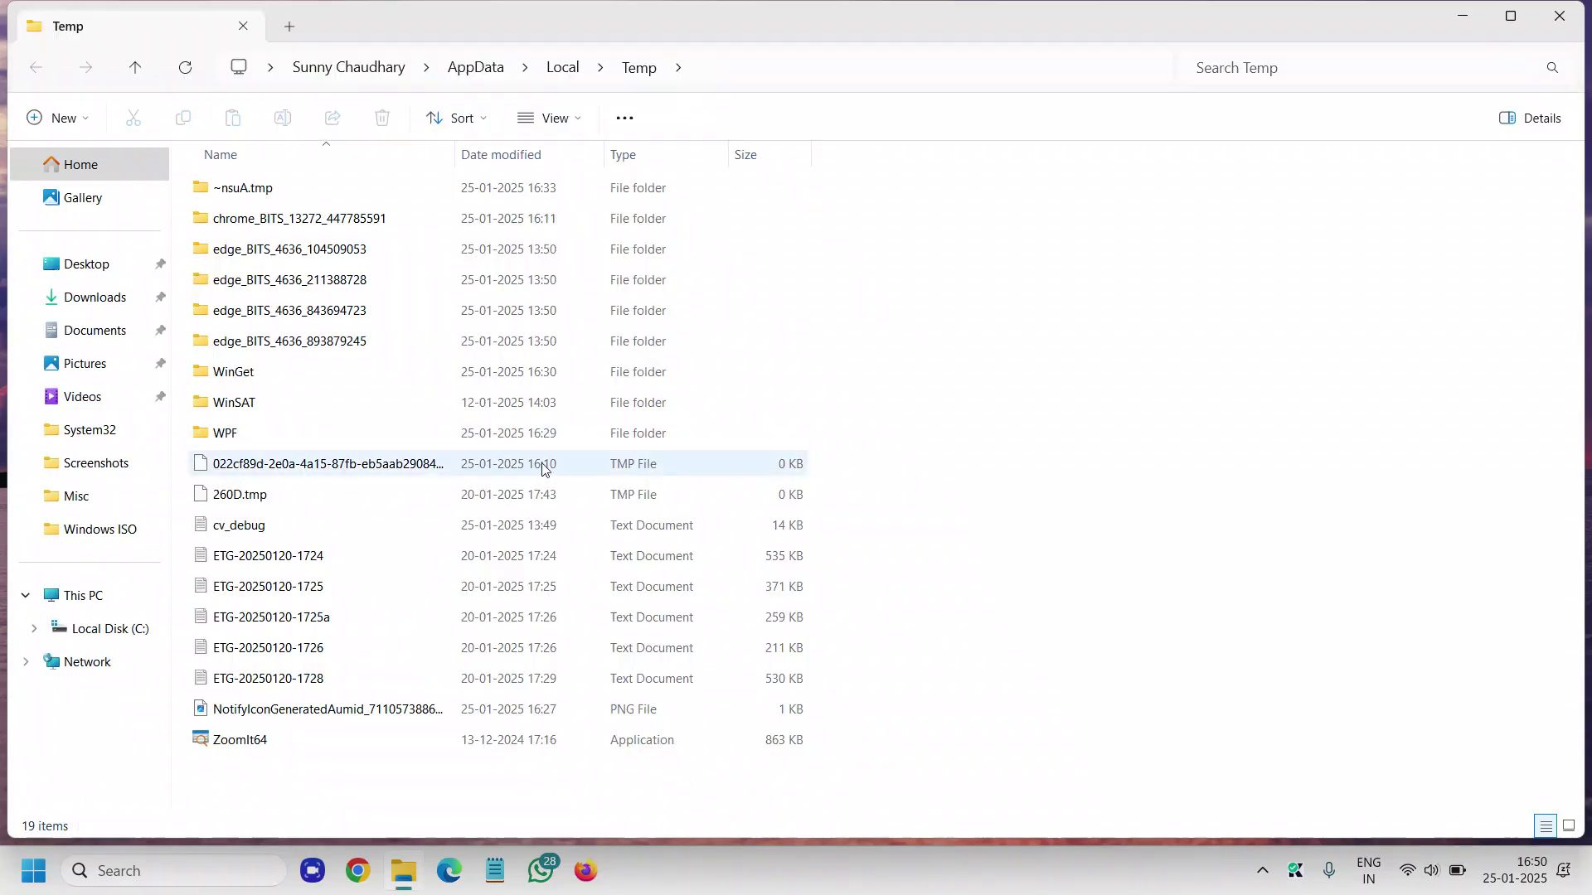
Permanently delete all 19 items, allowing WinSAT, skipping Krisp and ZoomIt64 files, then close Explorer.
key(ctrl+a)
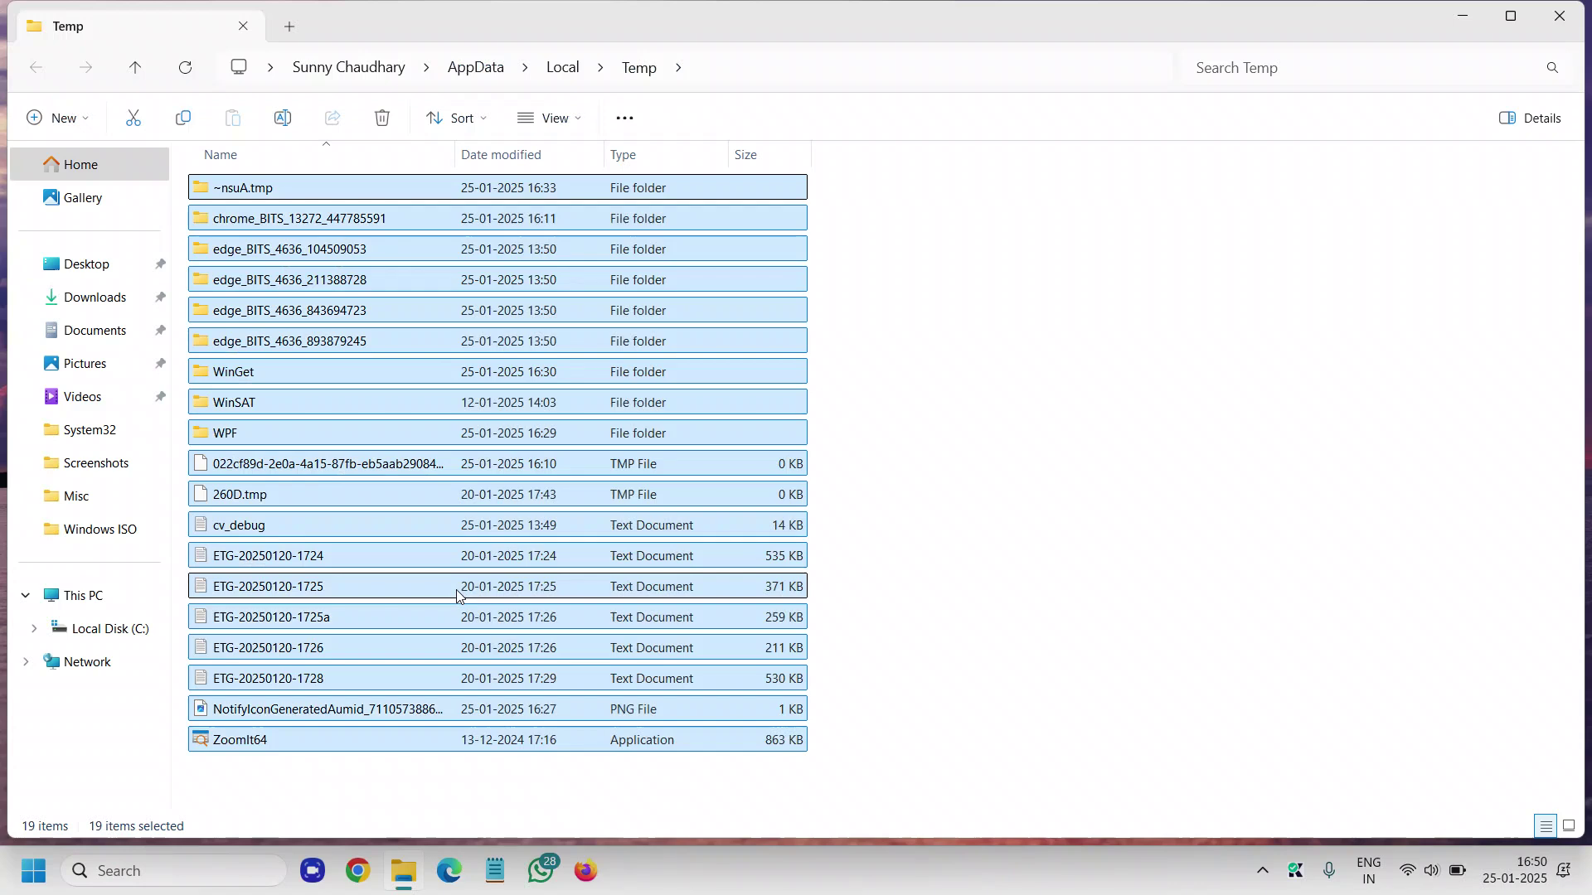
key(shift+Delete)
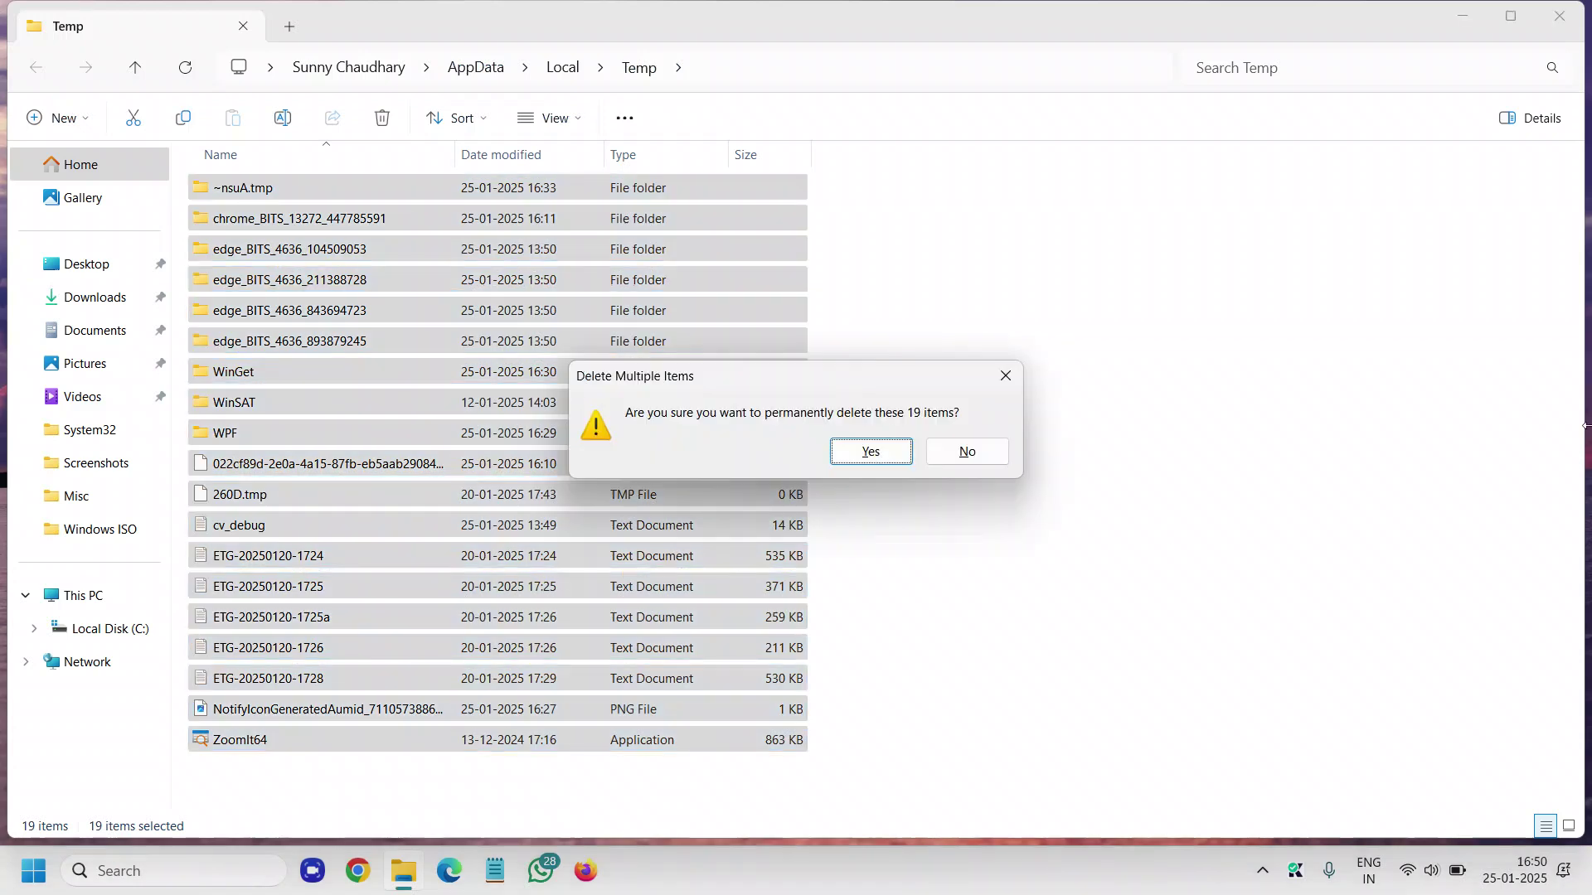
key(Return)
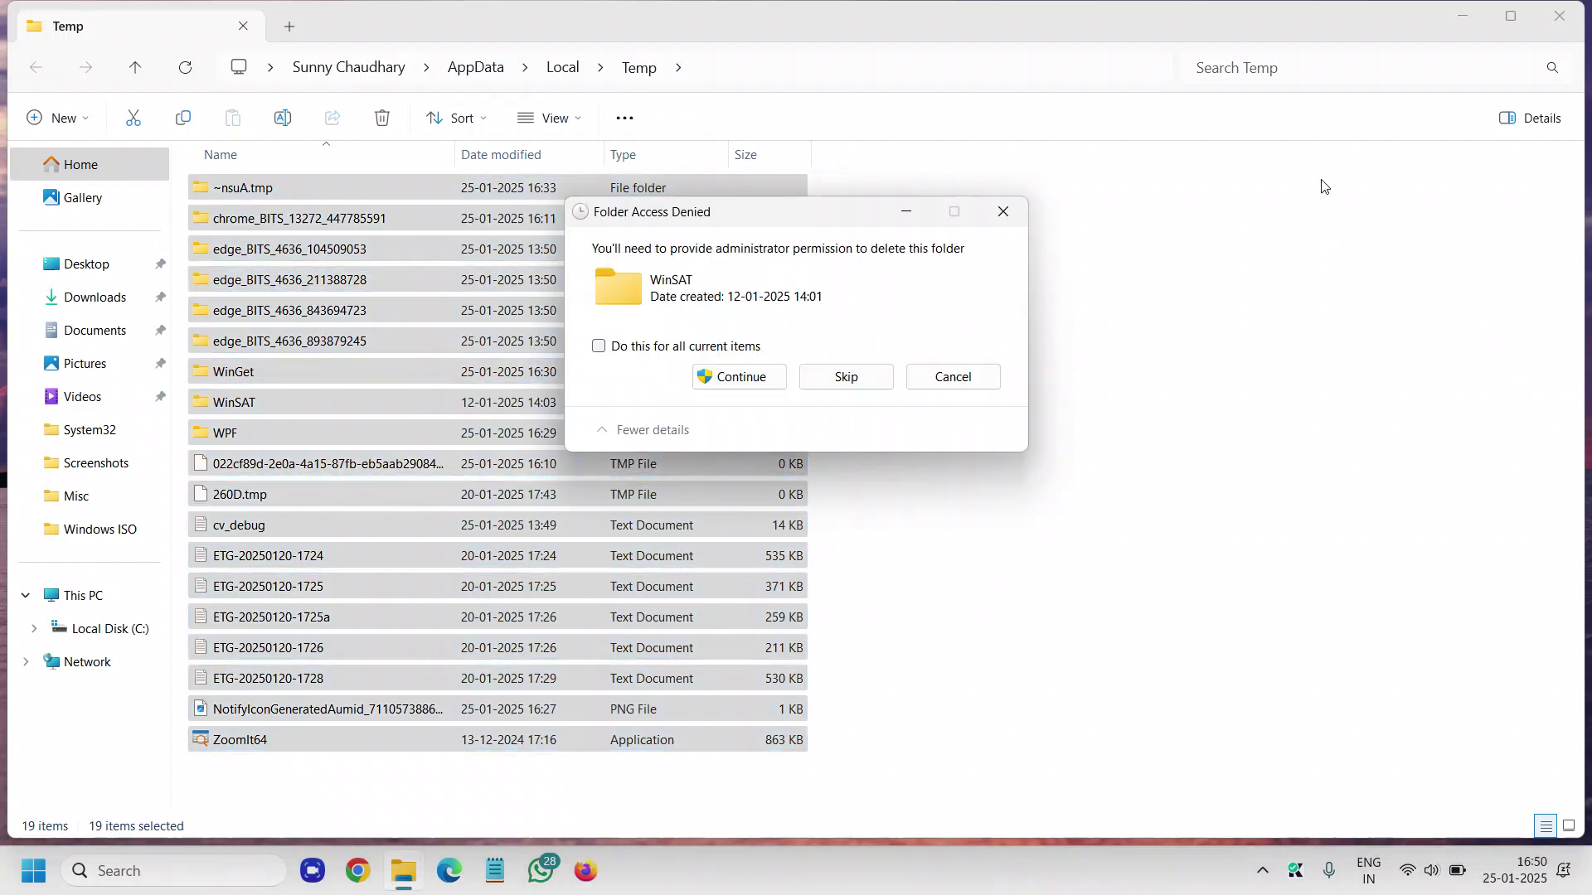
click(726, 382)
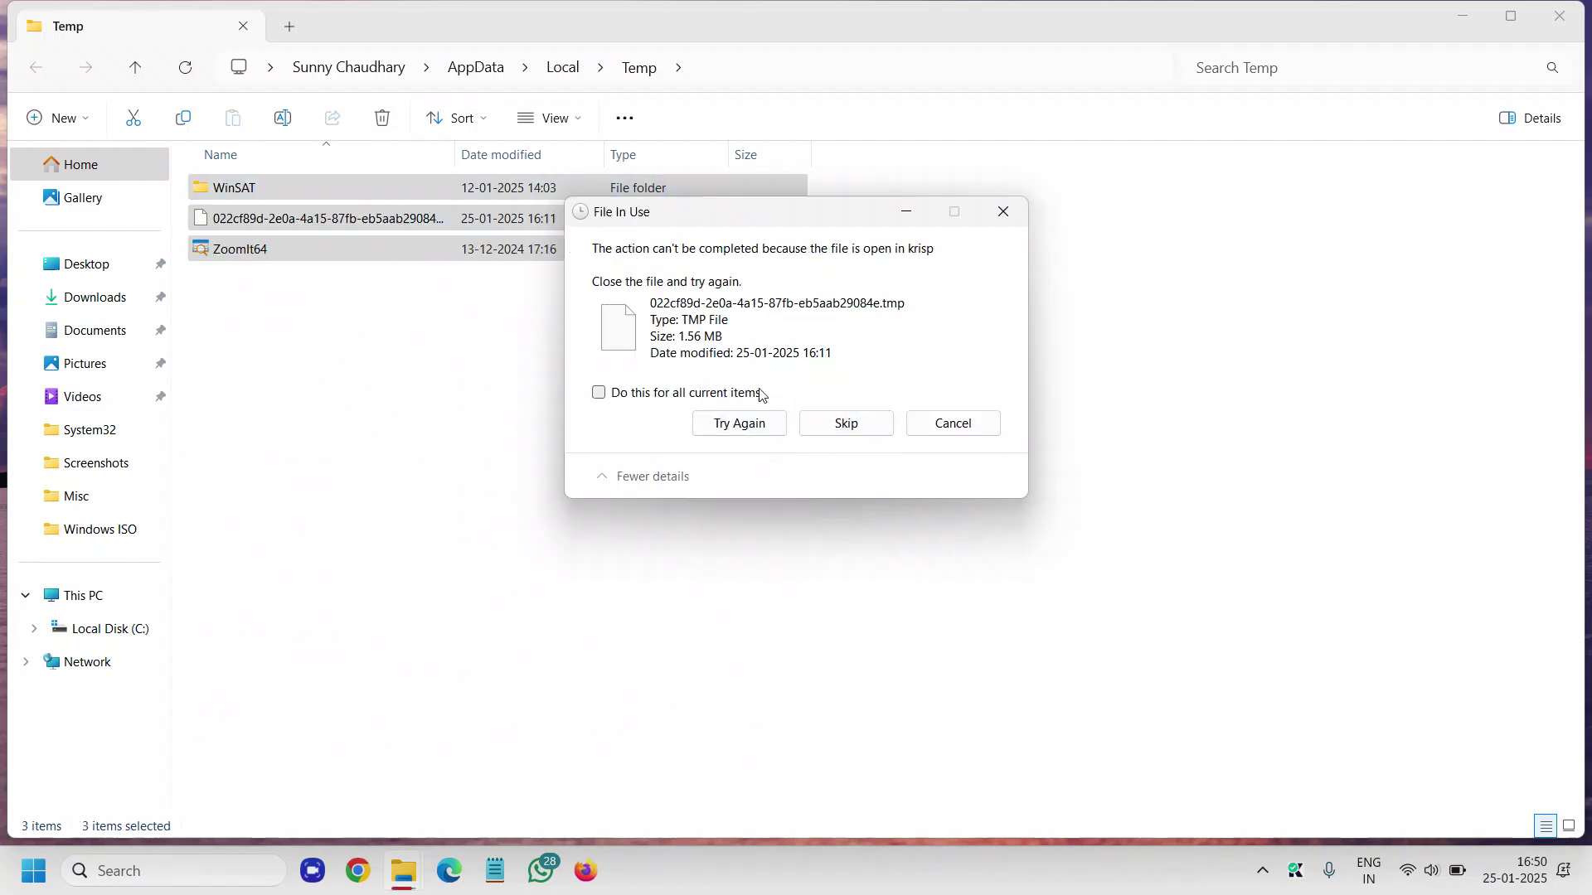
click(871, 427)
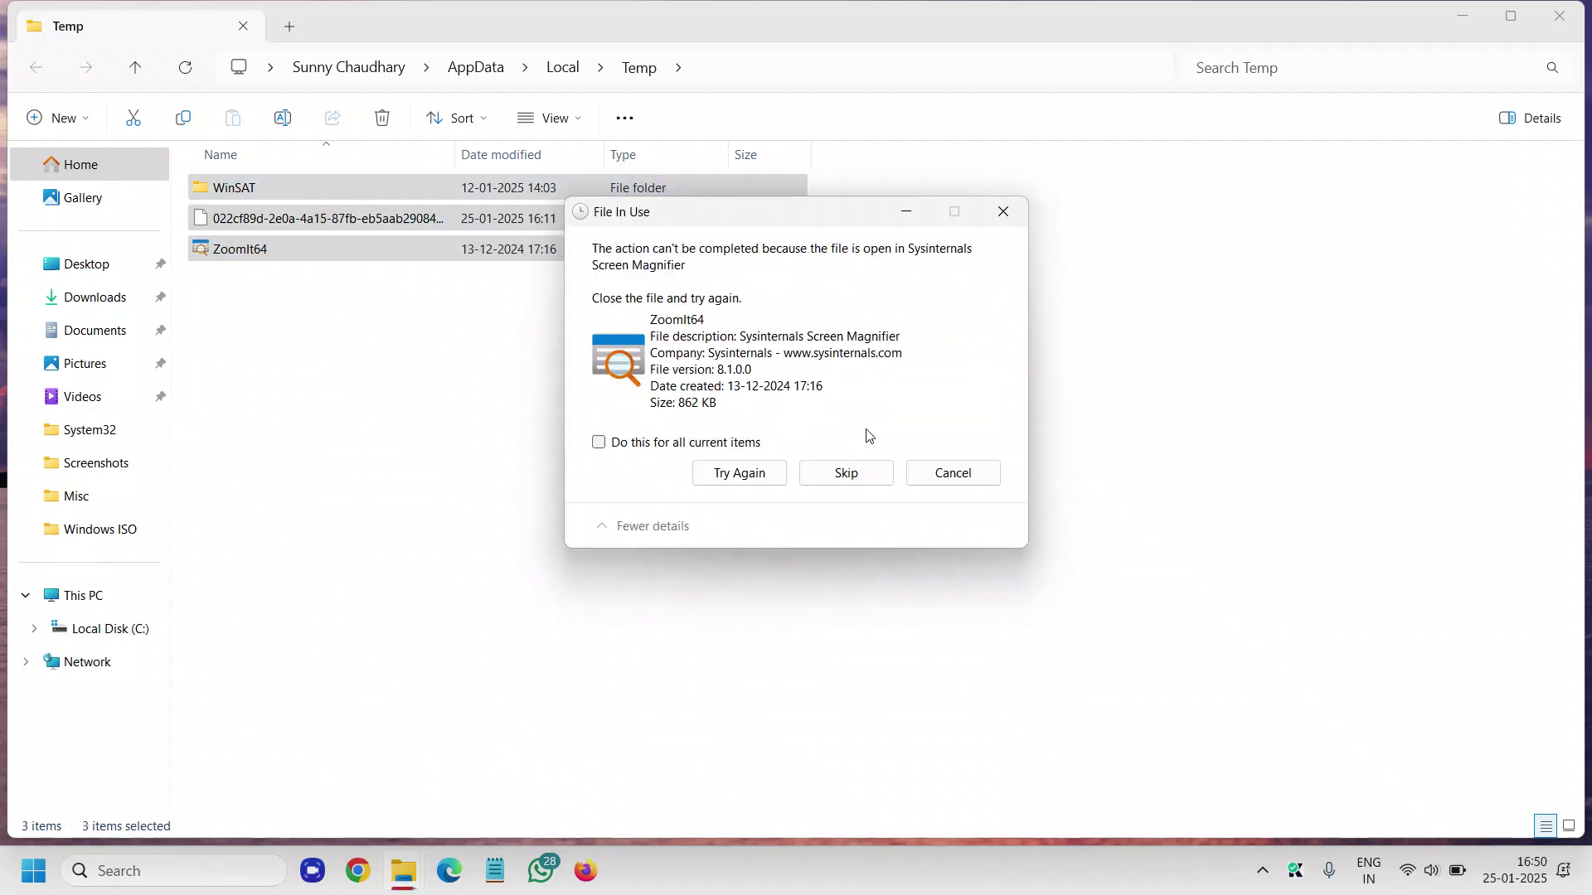
click(831, 472)
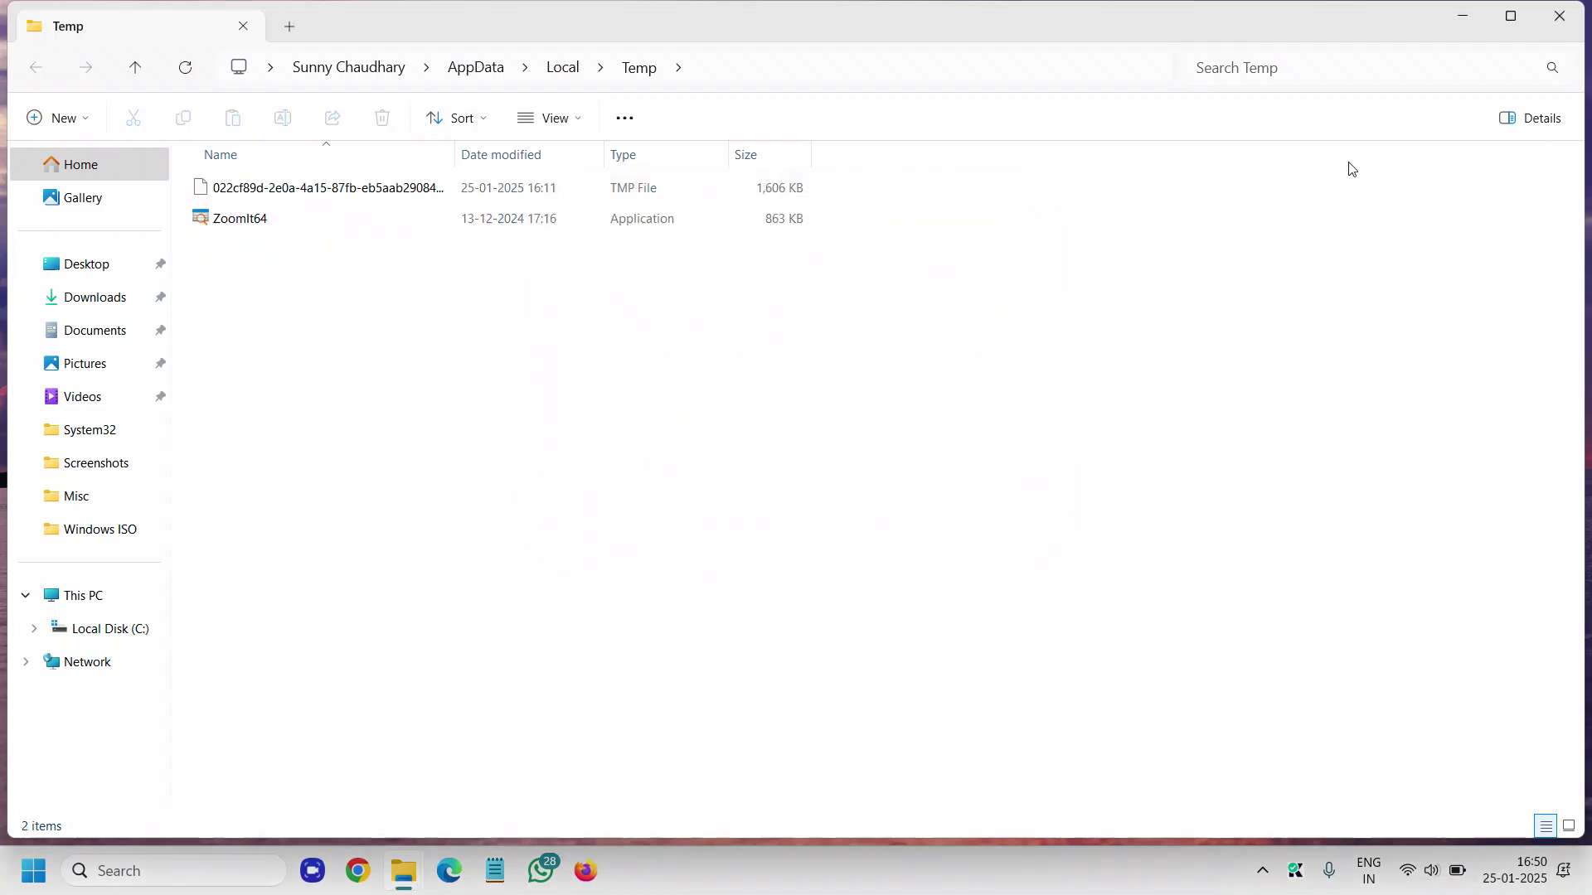
click(1558, 16)
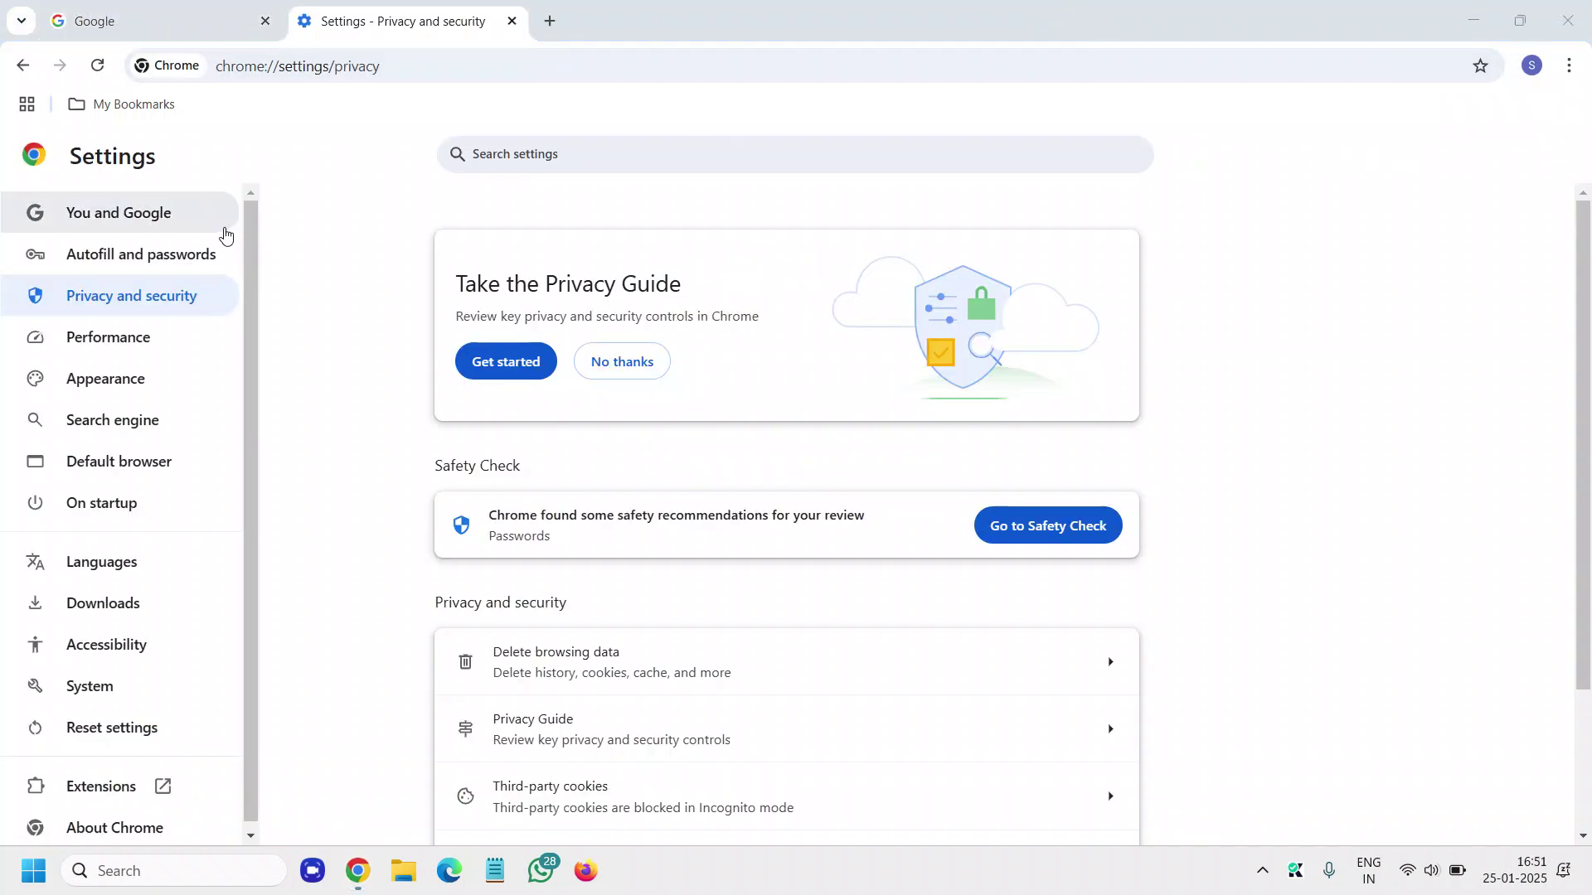
Open Chrome's Delete browsing data dialog set to All time with cookies and cache (371 MB).
click(1569, 67)
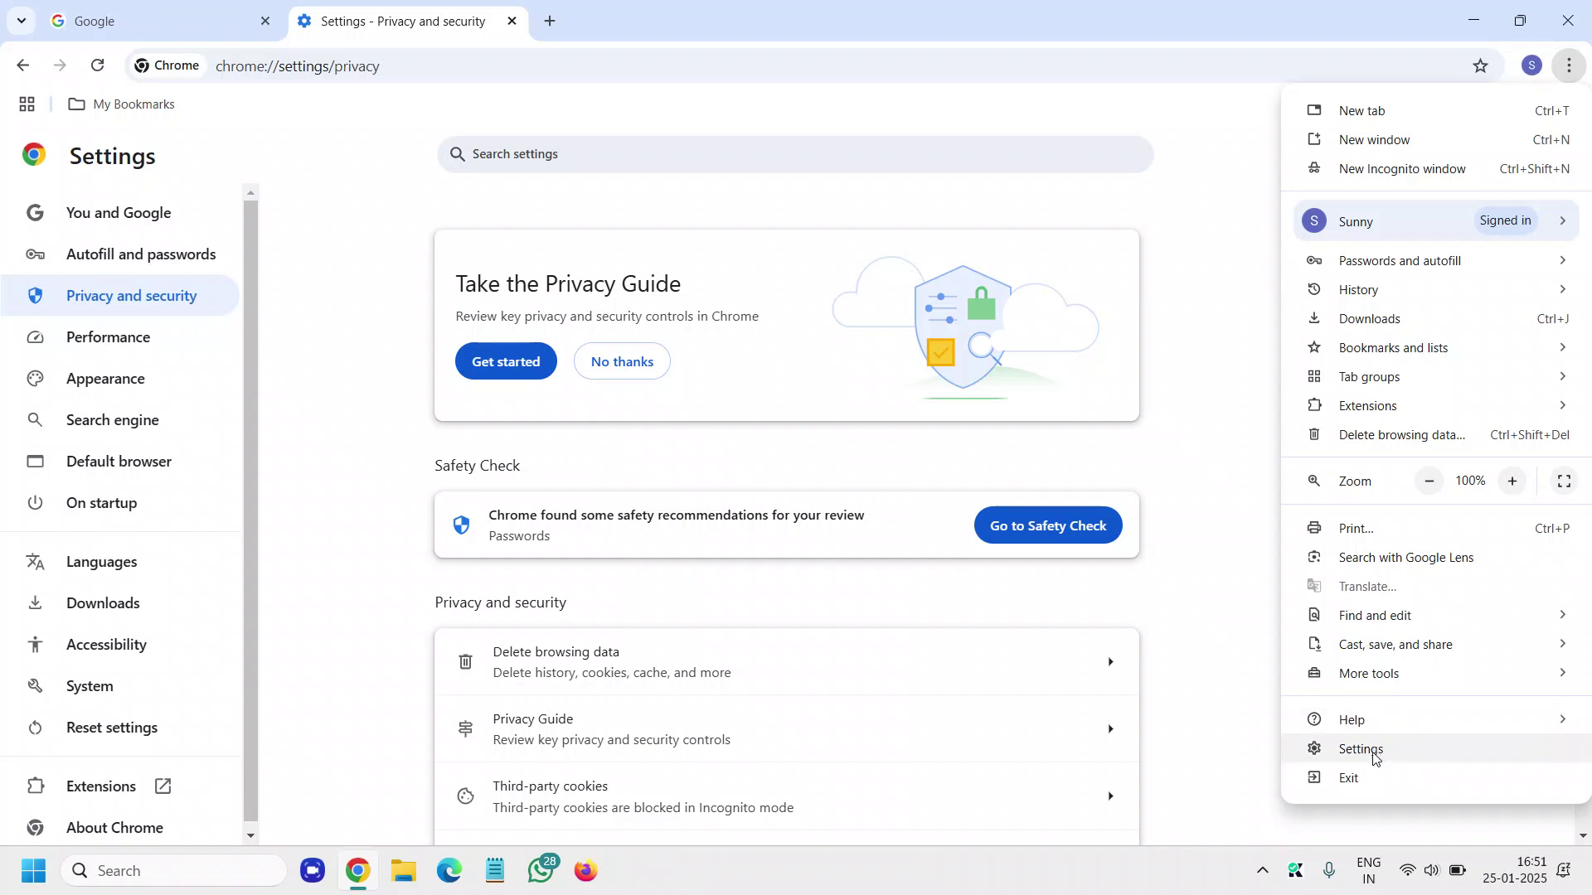
click(1237, 242)
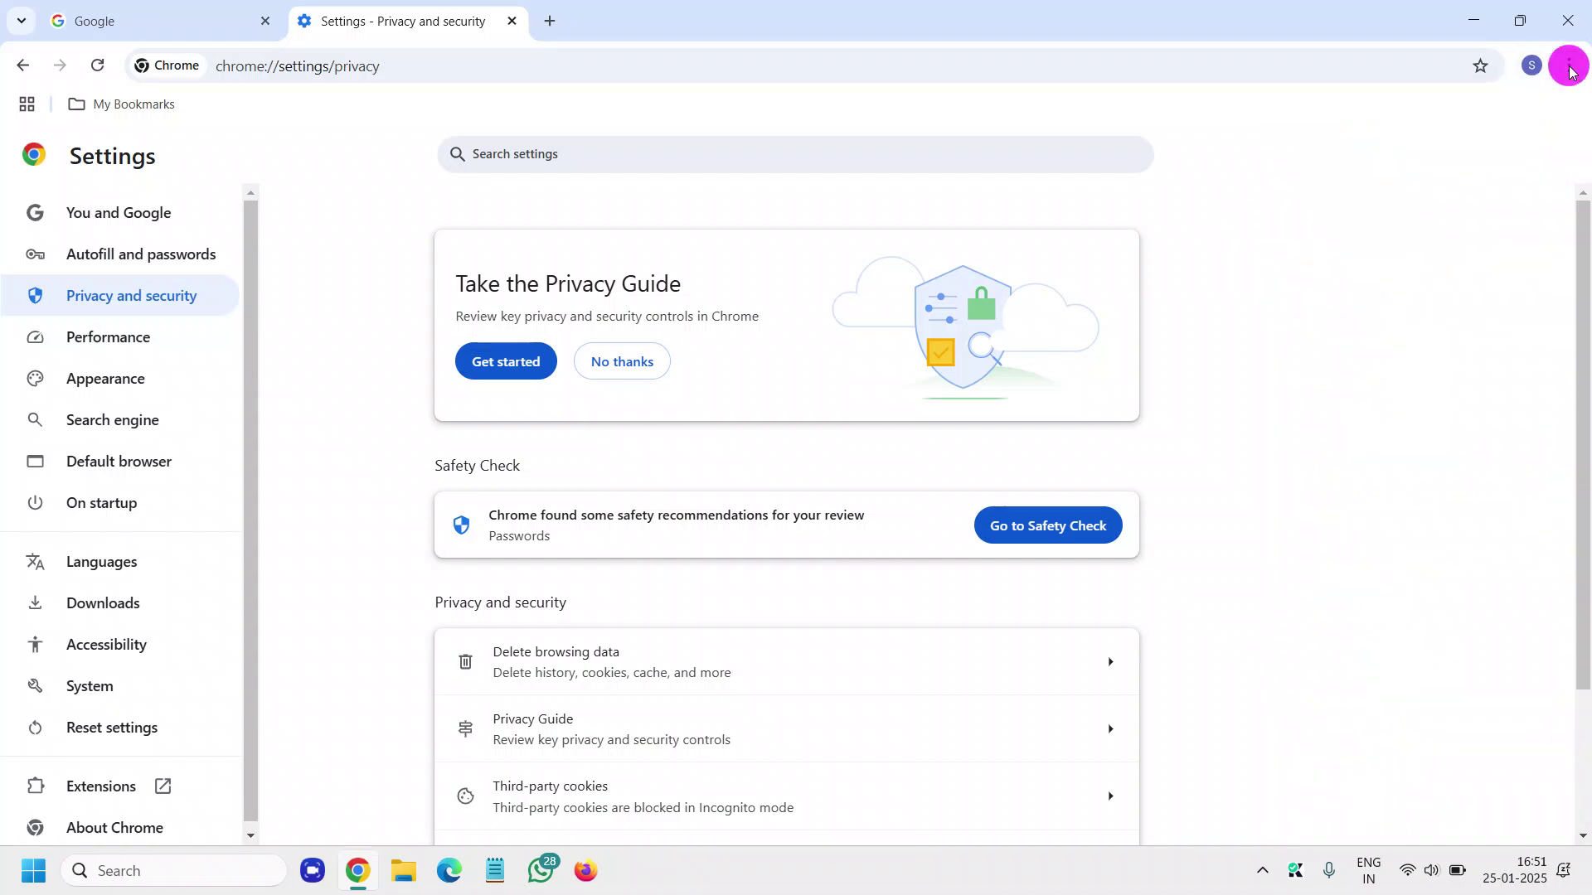
click(1568, 66)
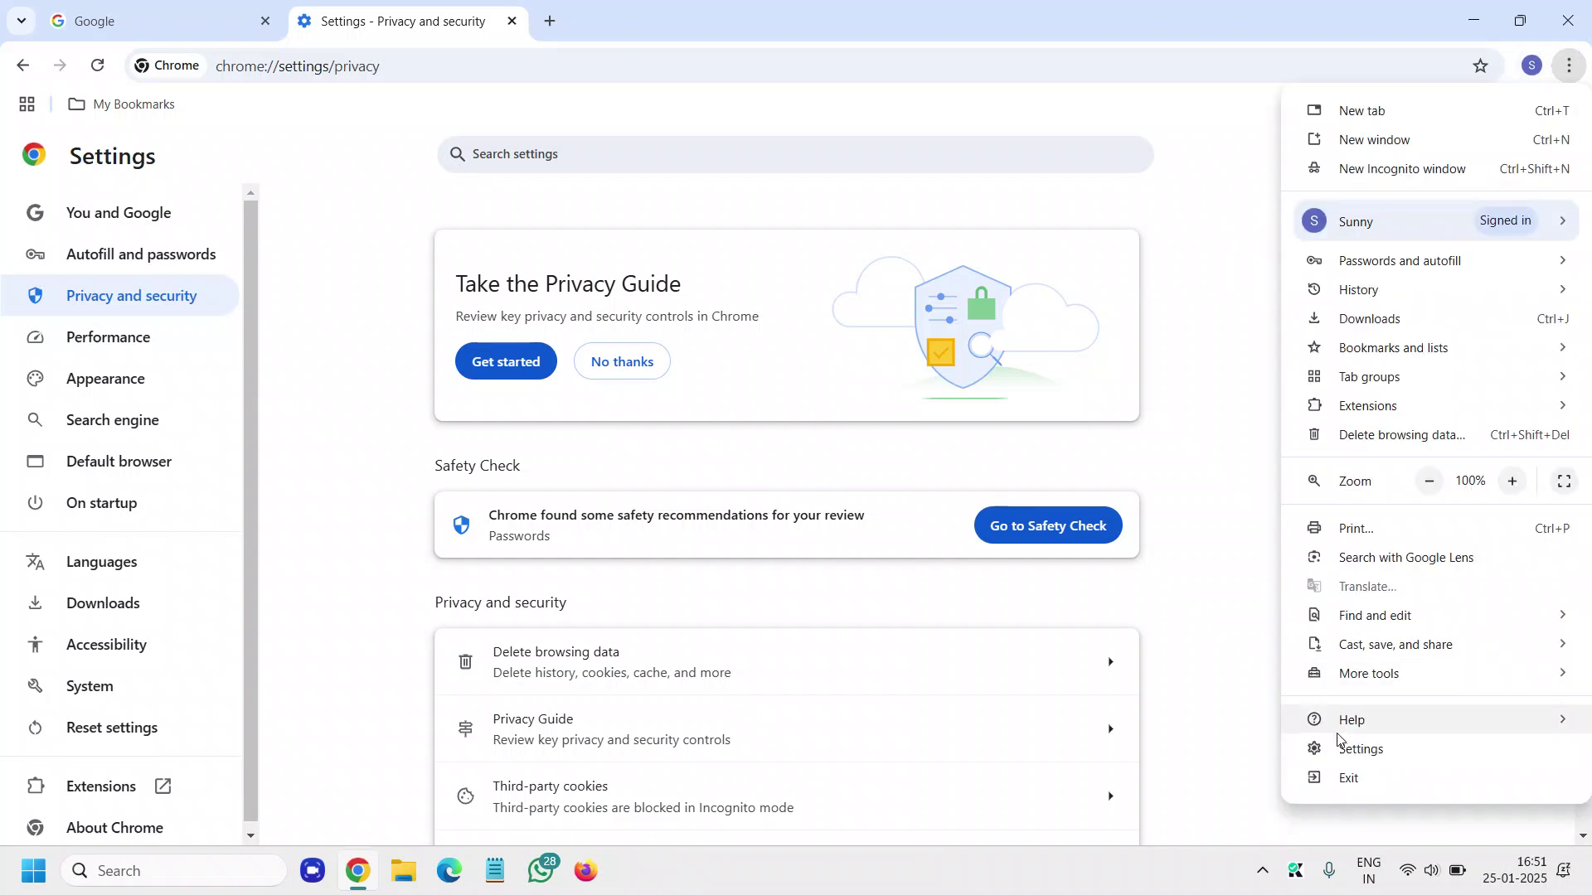
click(892, 449)
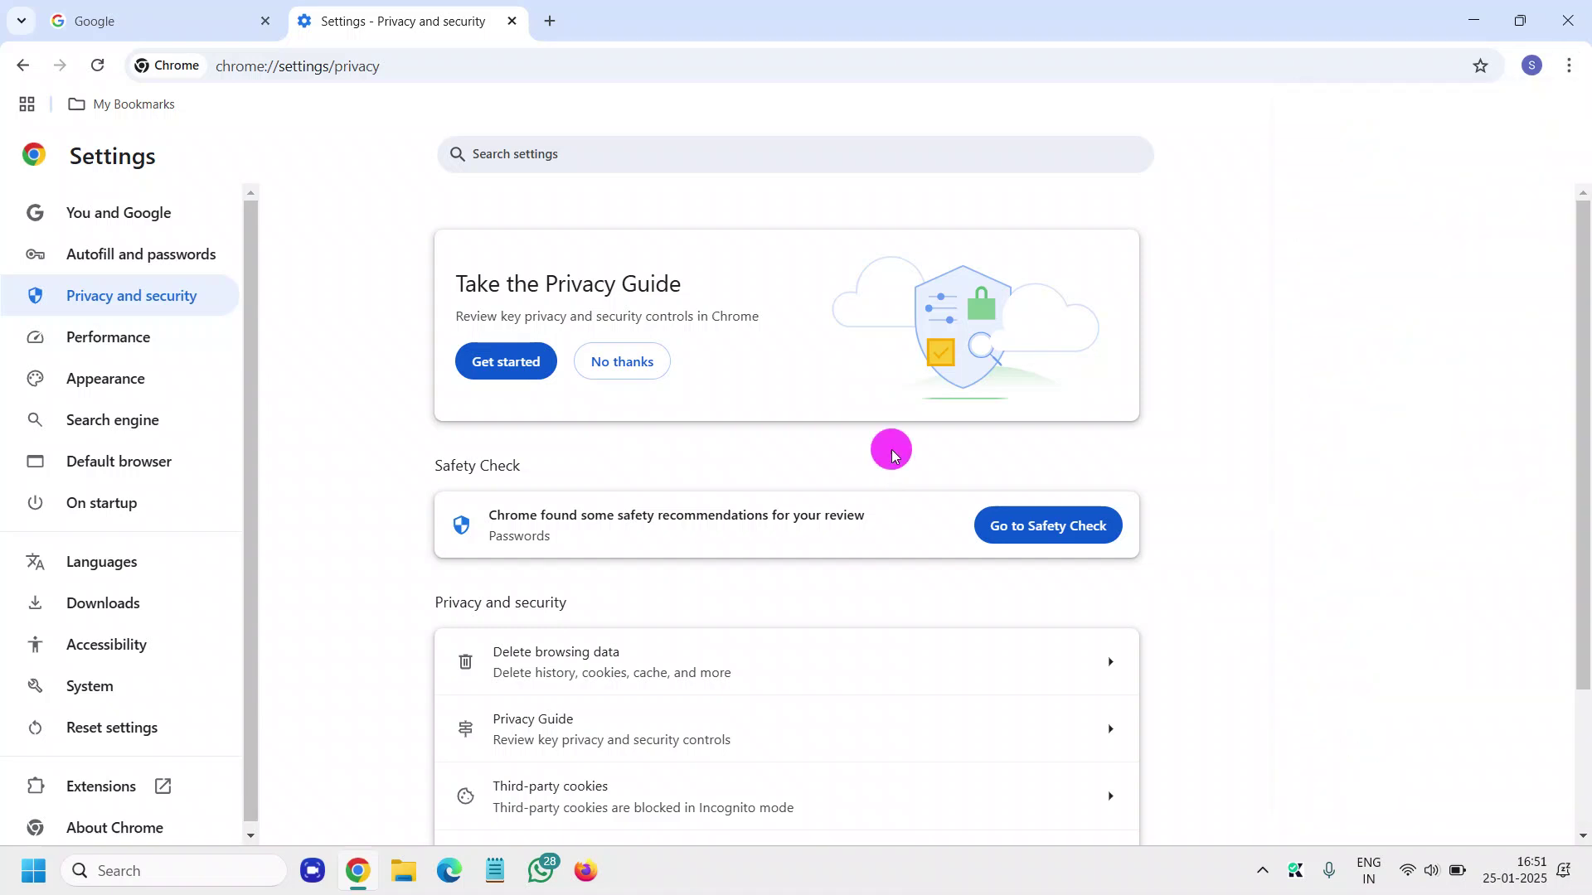
click(716, 677)
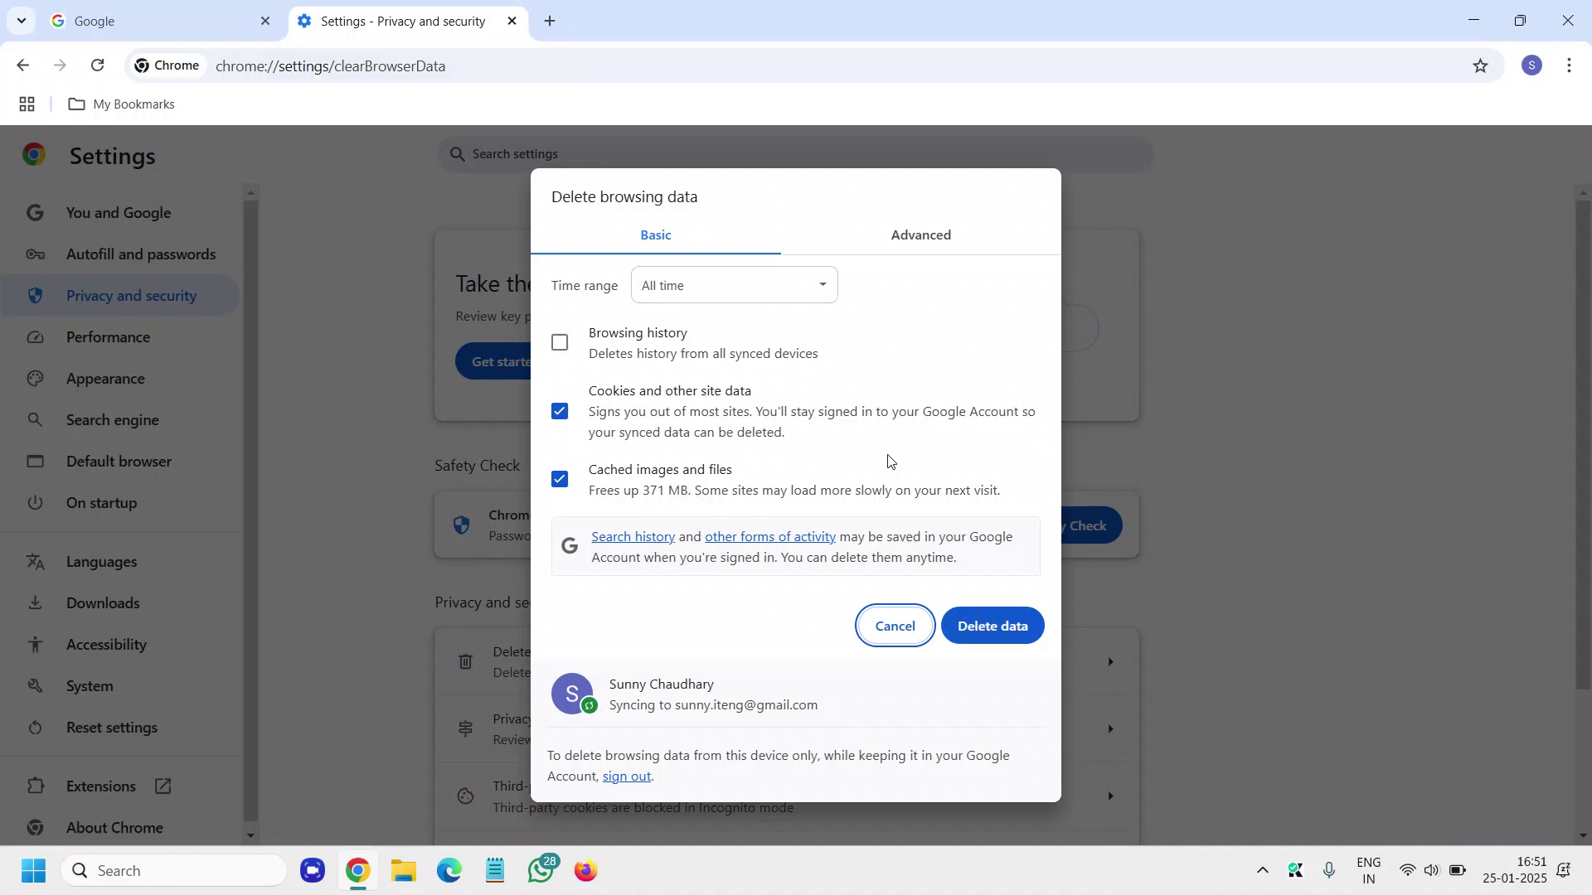
Dismiss the Delete browsing data dialog, reopen it from Privacy and security, then cancel it.
click(886, 626)
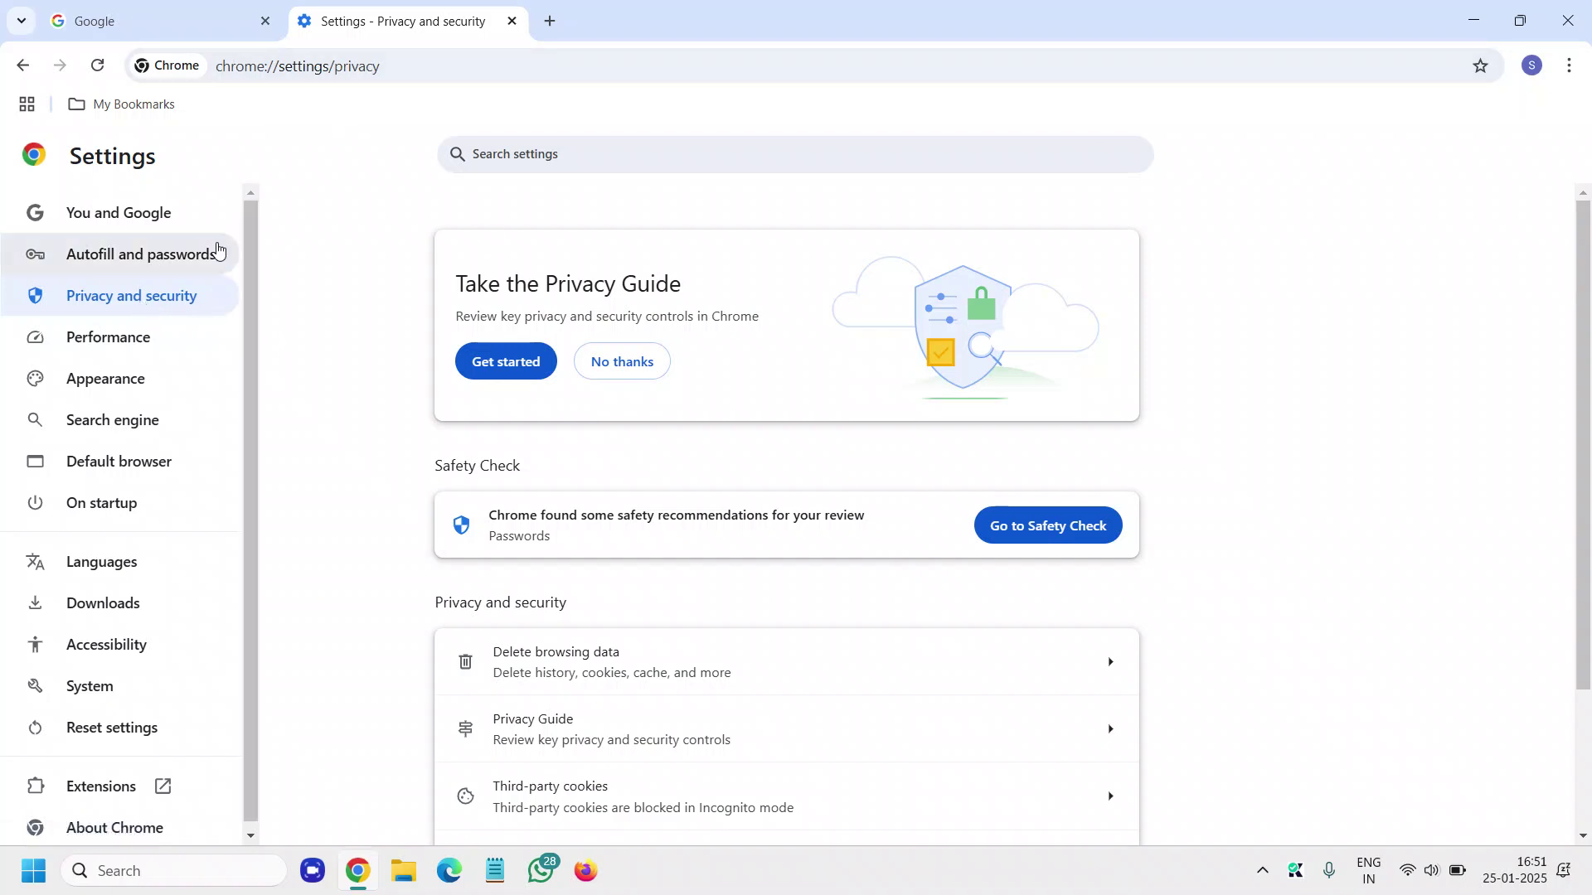
click(101, 301)
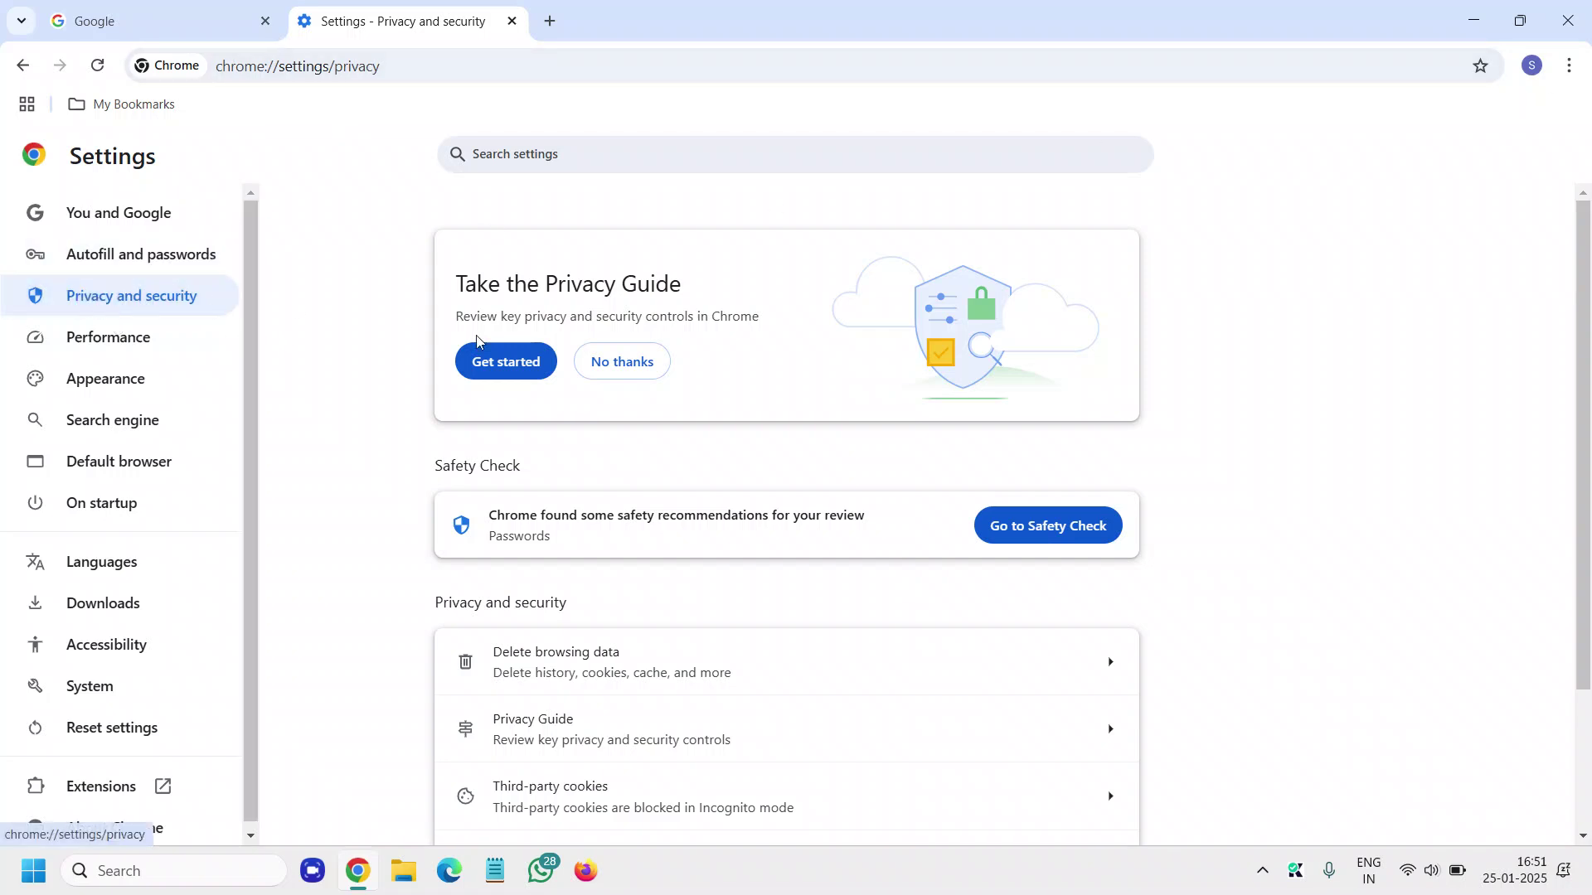
click(656, 675)
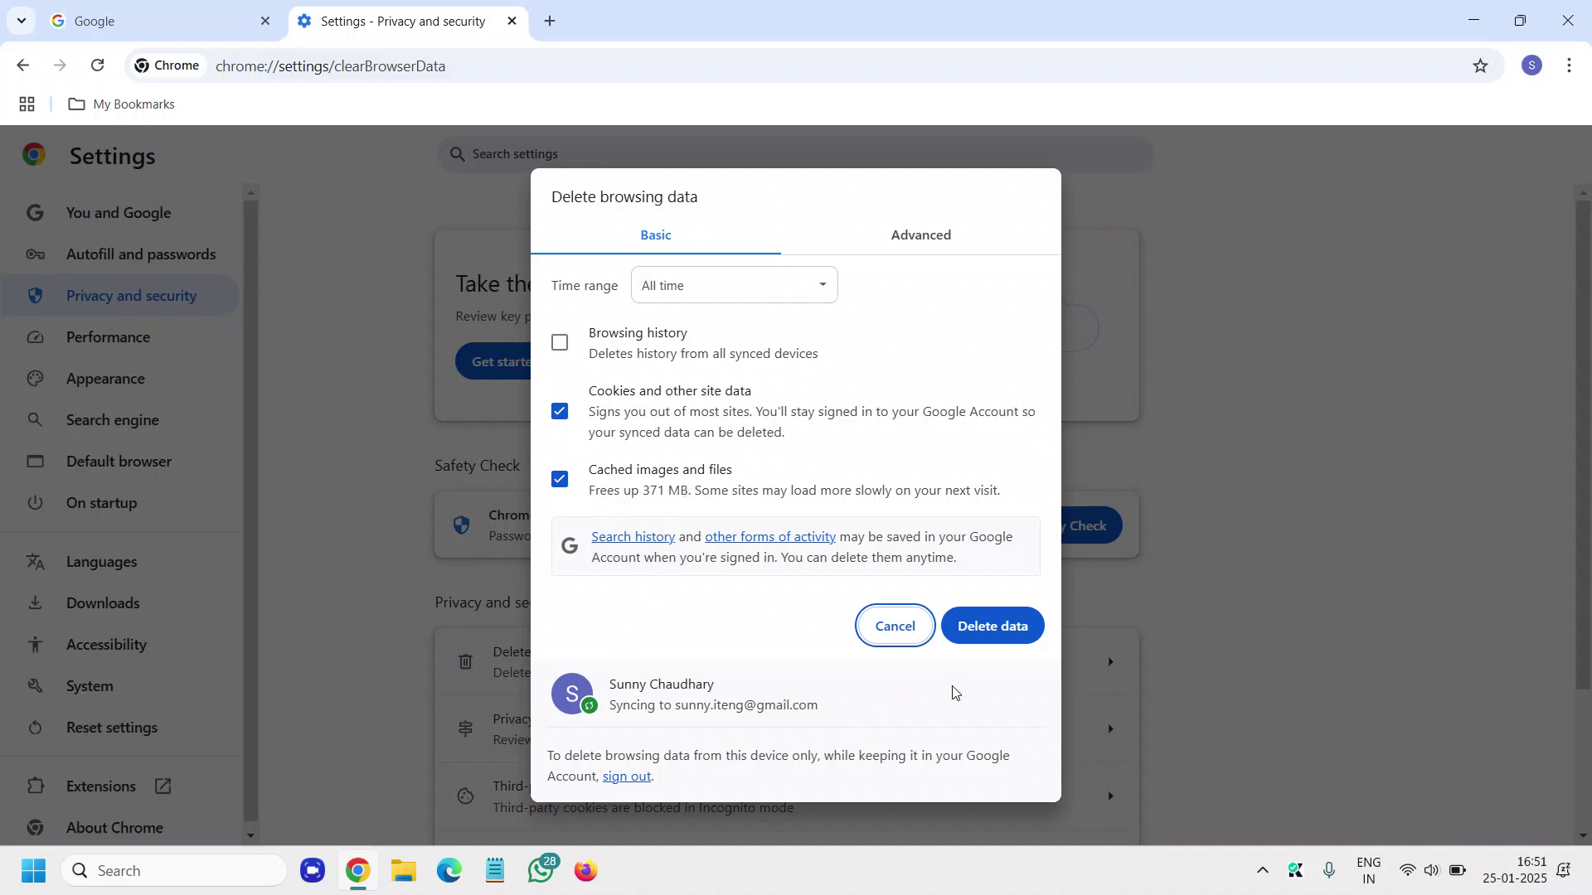
click(890, 629)
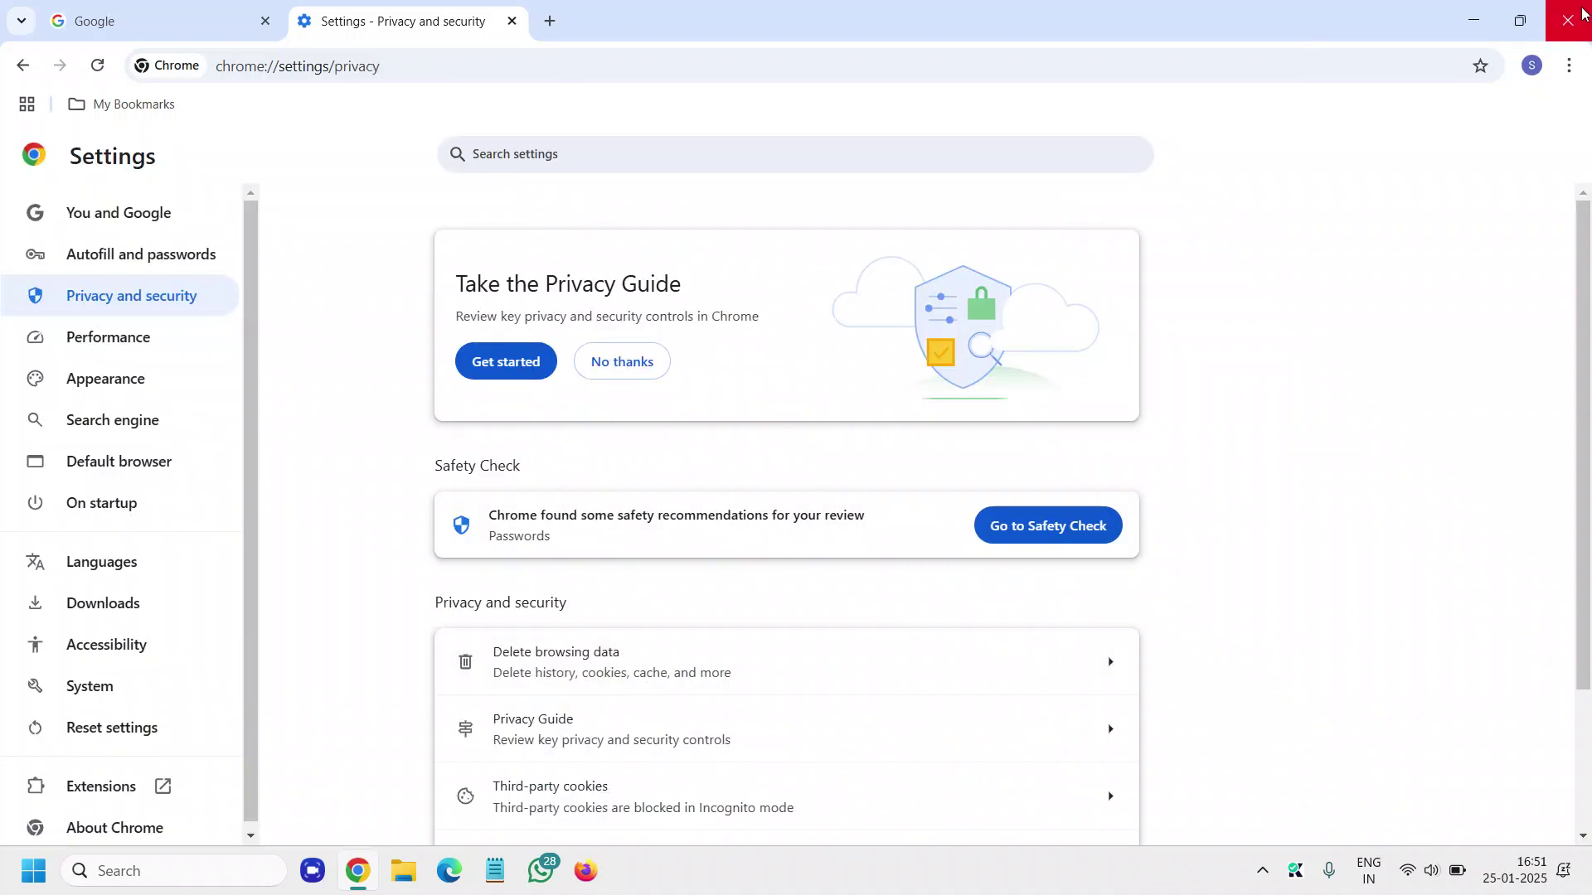
Close the Google Chrome window to reveal the desktop.
click(1570, 20)
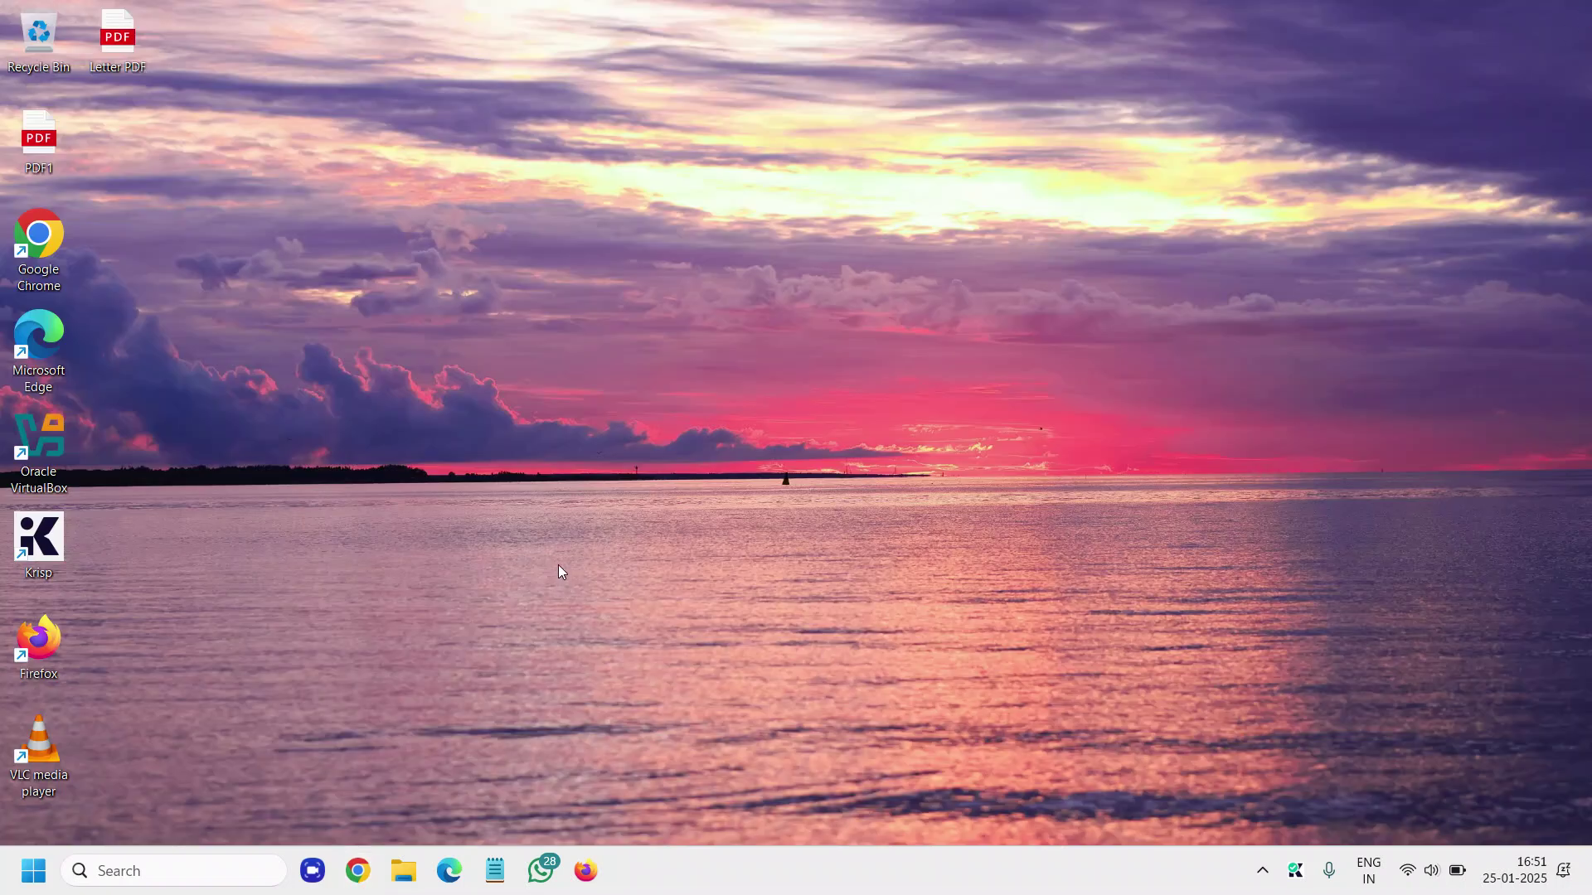